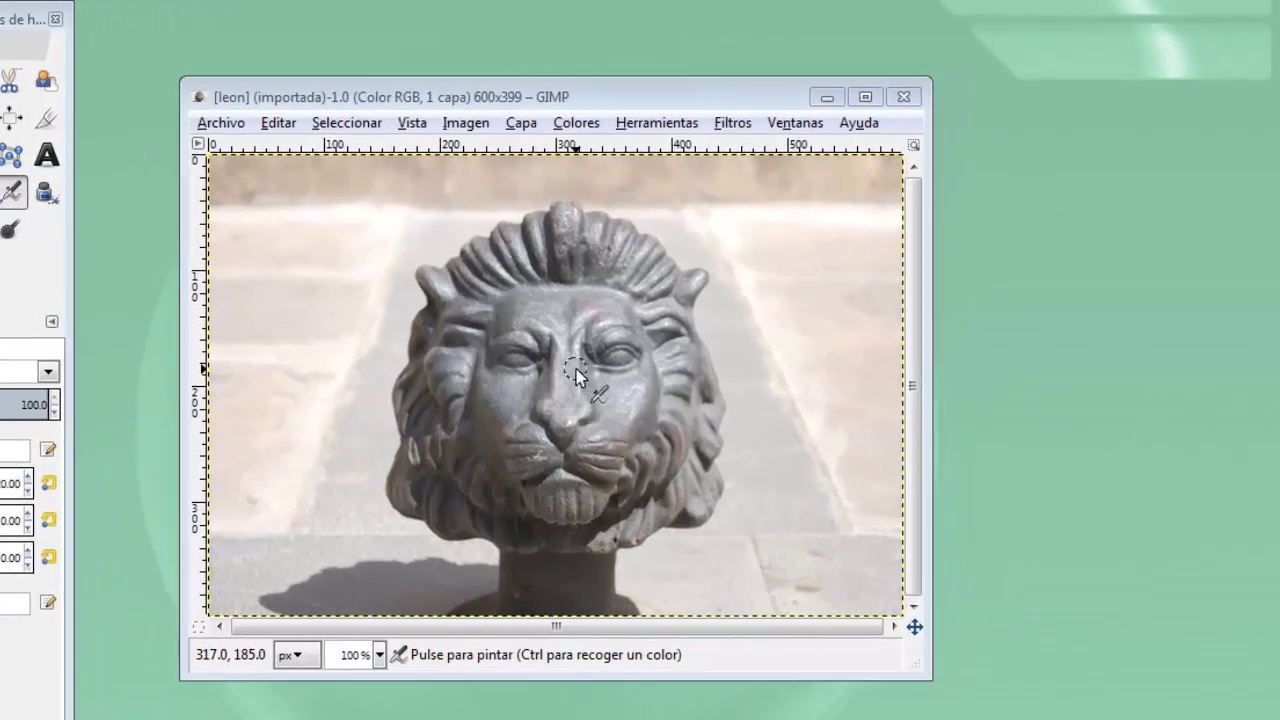
Step: Tear off the Filtros > Ruido menu from the canvas menu and place it beside the lion photo
{"action": "right_click", "coordinate": [573, 377]}
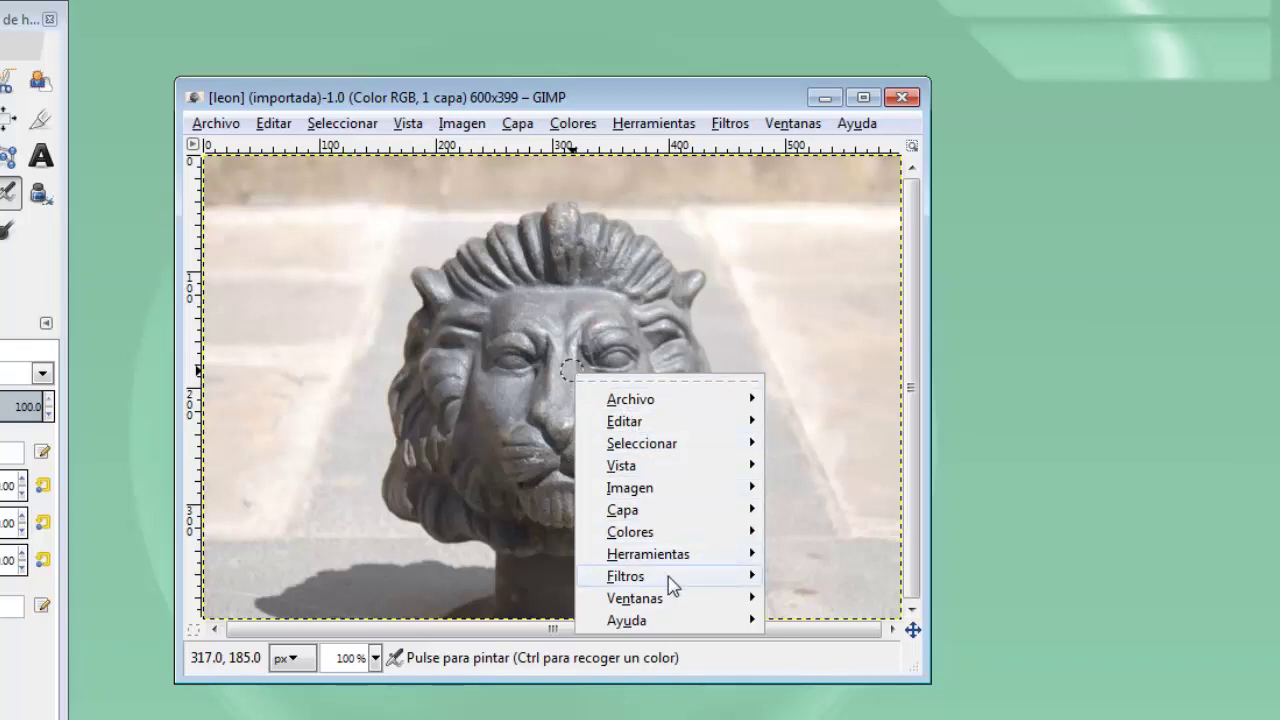
{"action": "mouse_move", "coordinate": [626, 576]}
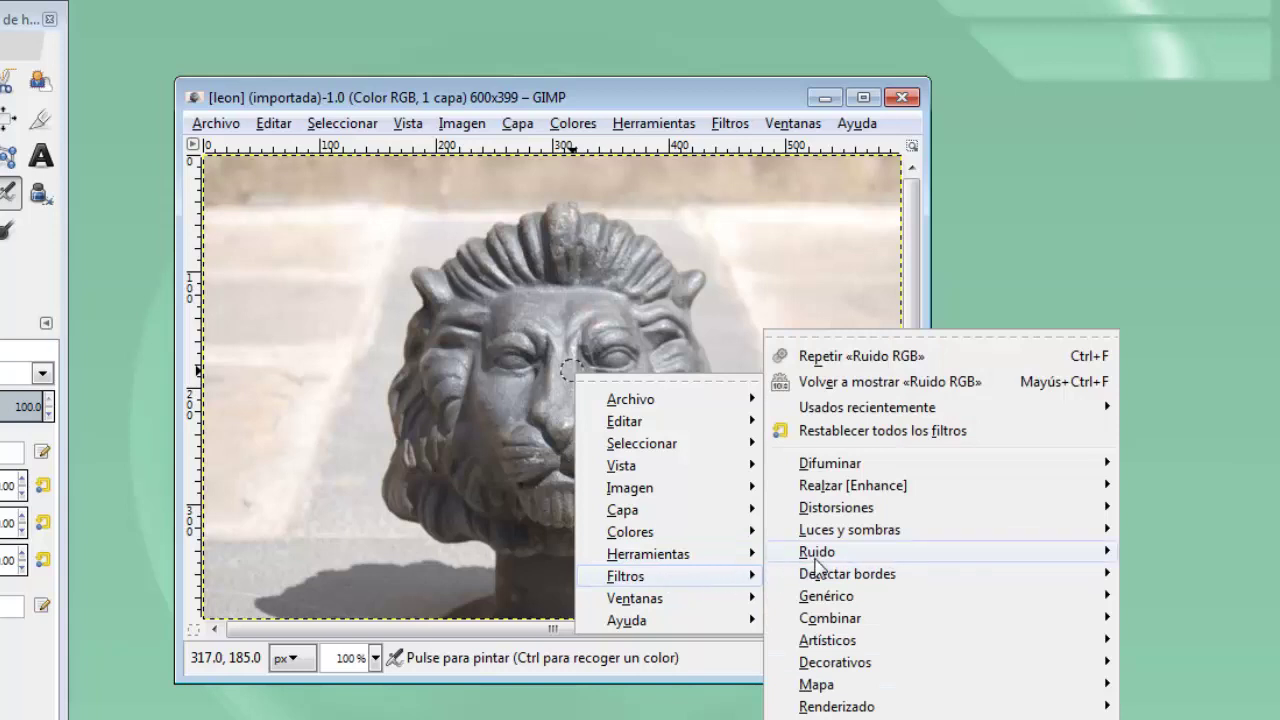
{"action": "mouse_move", "coordinate": [817, 552]}
{"action": "left_click", "coordinate": [1163, 545]}
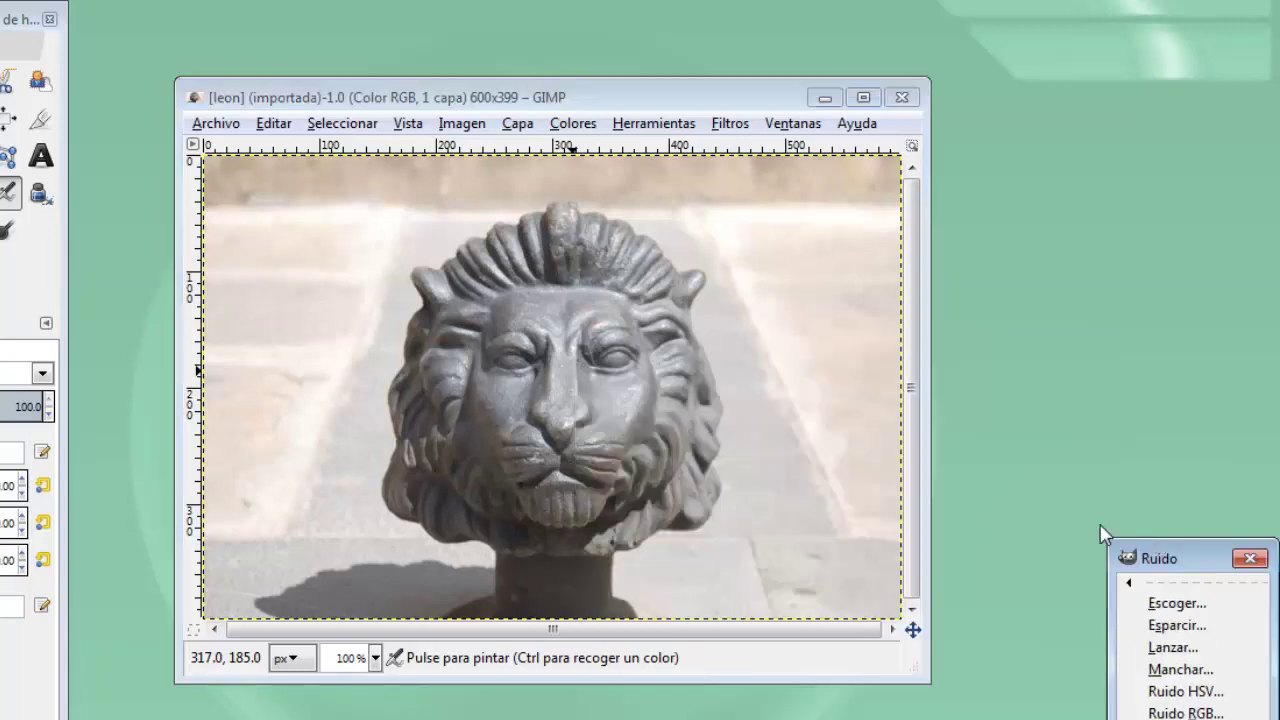
{"action": "mouse_move", "coordinate": [1159, 563]}
{"action": "left_mouse_down"}
{"action": "mouse_move", "coordinate": [1083, 340]}
{"action": "mouse_move", "coordinate": [1022, 270]}
{"action": "left_mouse_up"}
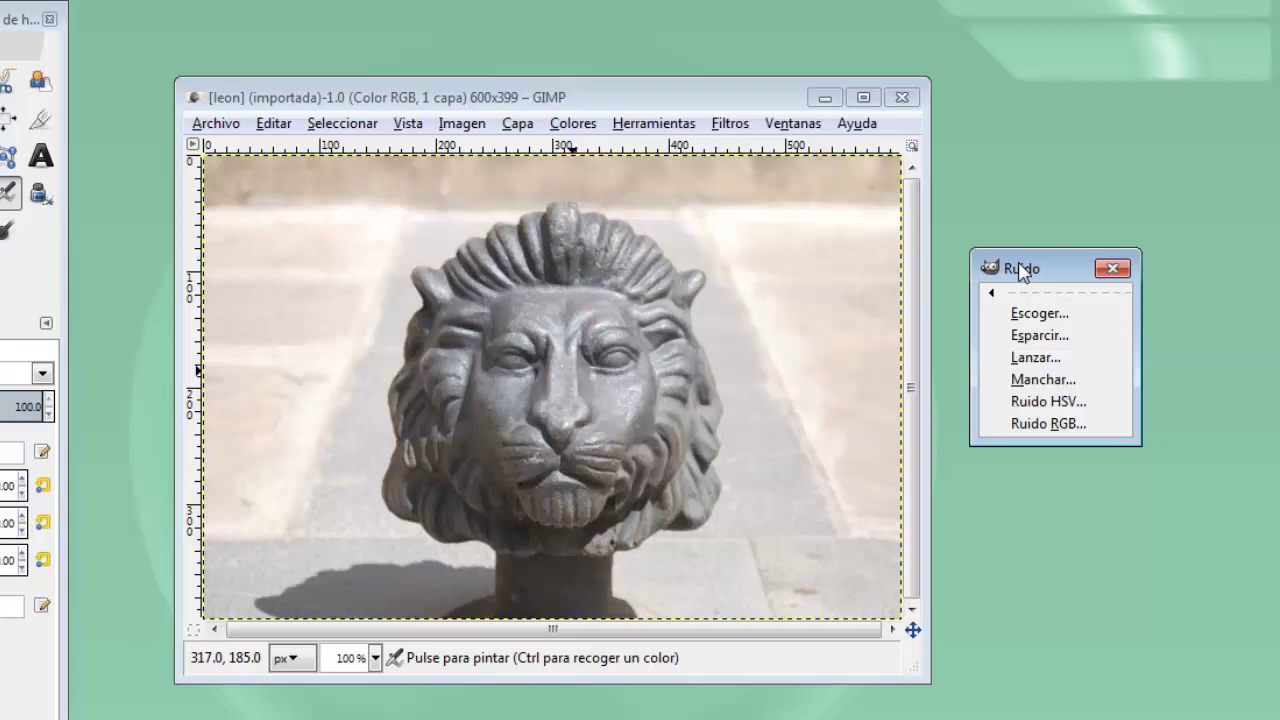
{"action": "left_click", "coordinate": [1030, 315]}
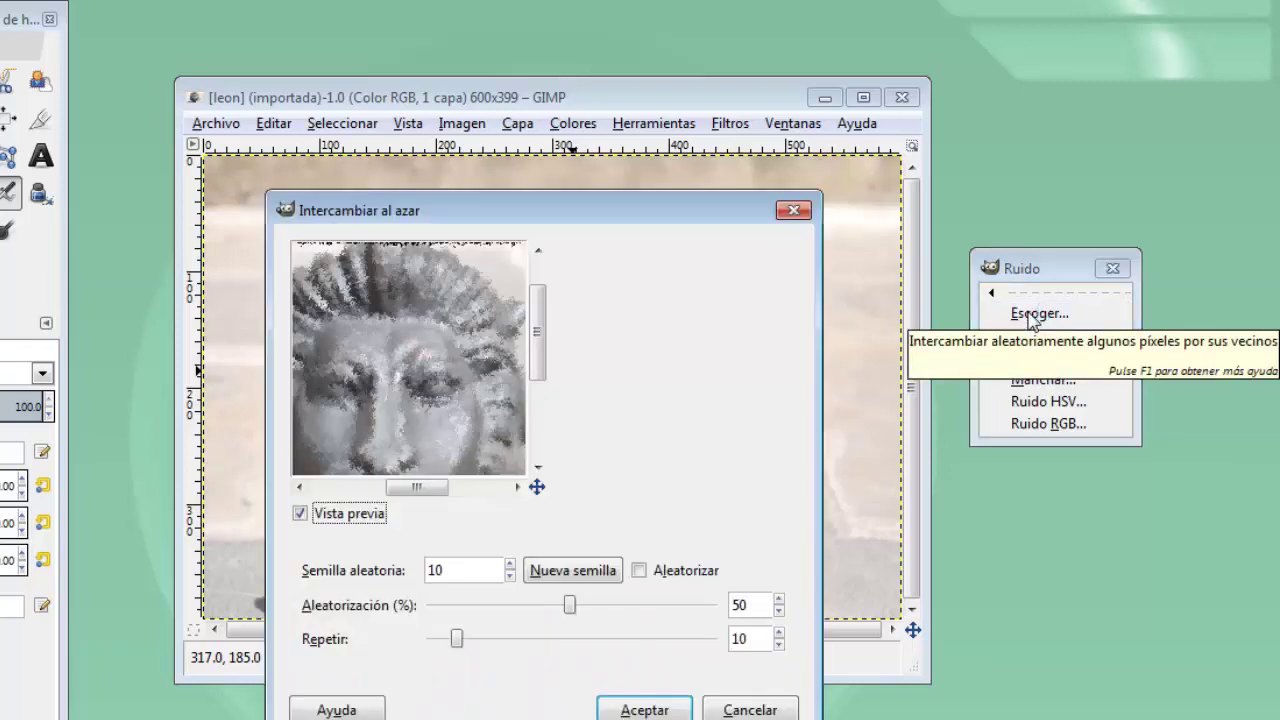
{"action": "left_click_drag", "start_coordinate": [643, 209], "coordinate": [643, 176]}
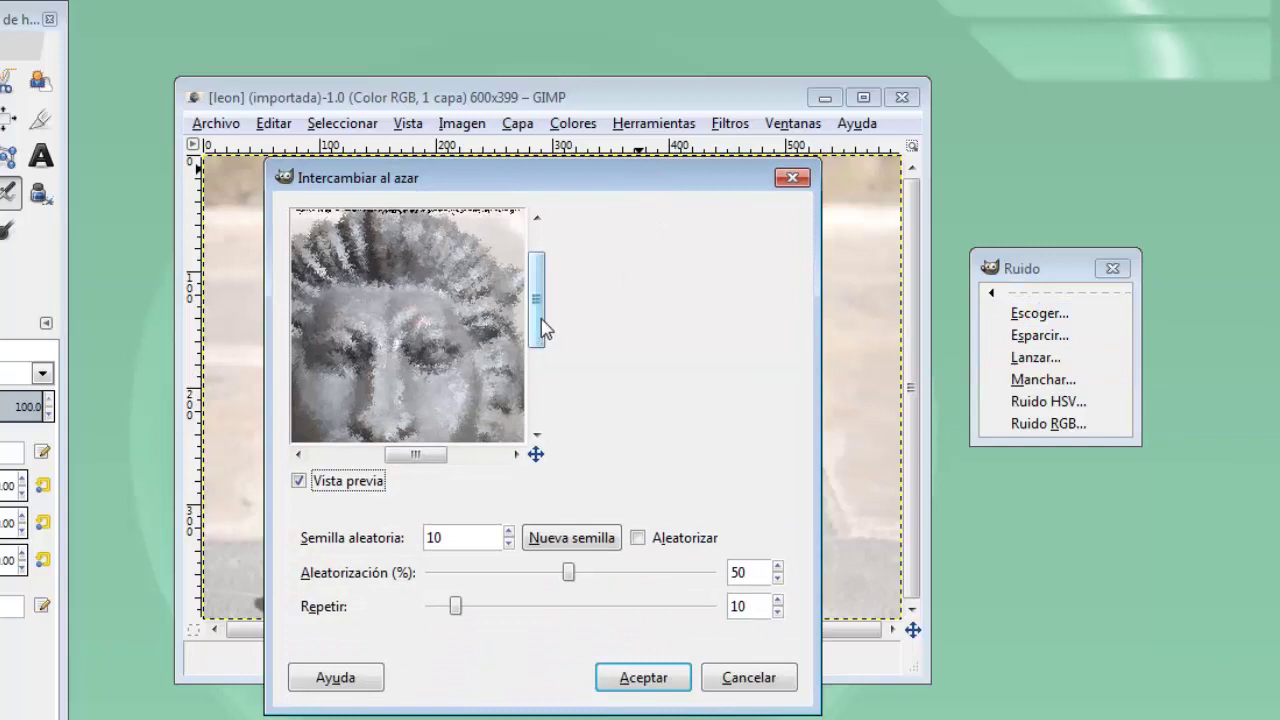
{"action": "left_click_drag", "start_coordinate": [541, 327], "coordinate": [541, 341]}
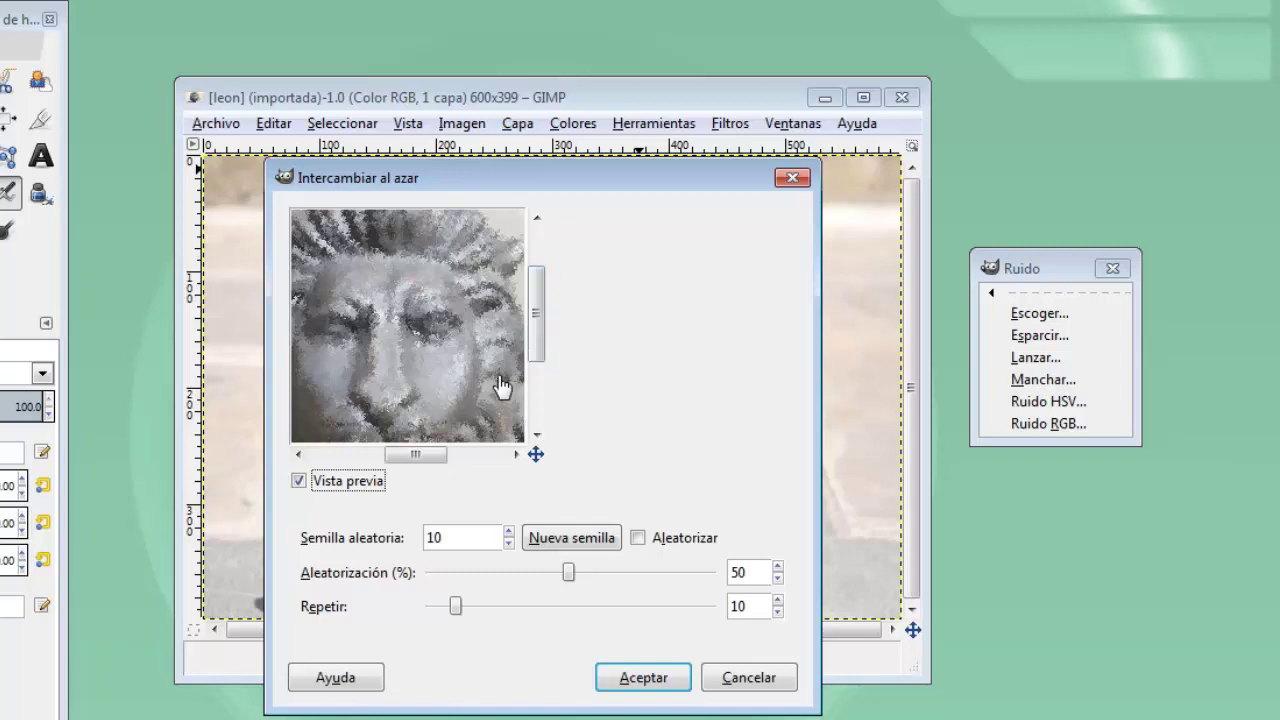
{"action": "left_click", "coordinate": [457, 607]}
{"action": "left_click_drag", "start_coordinate": [460, 612], "coordinate": [503, 612]}
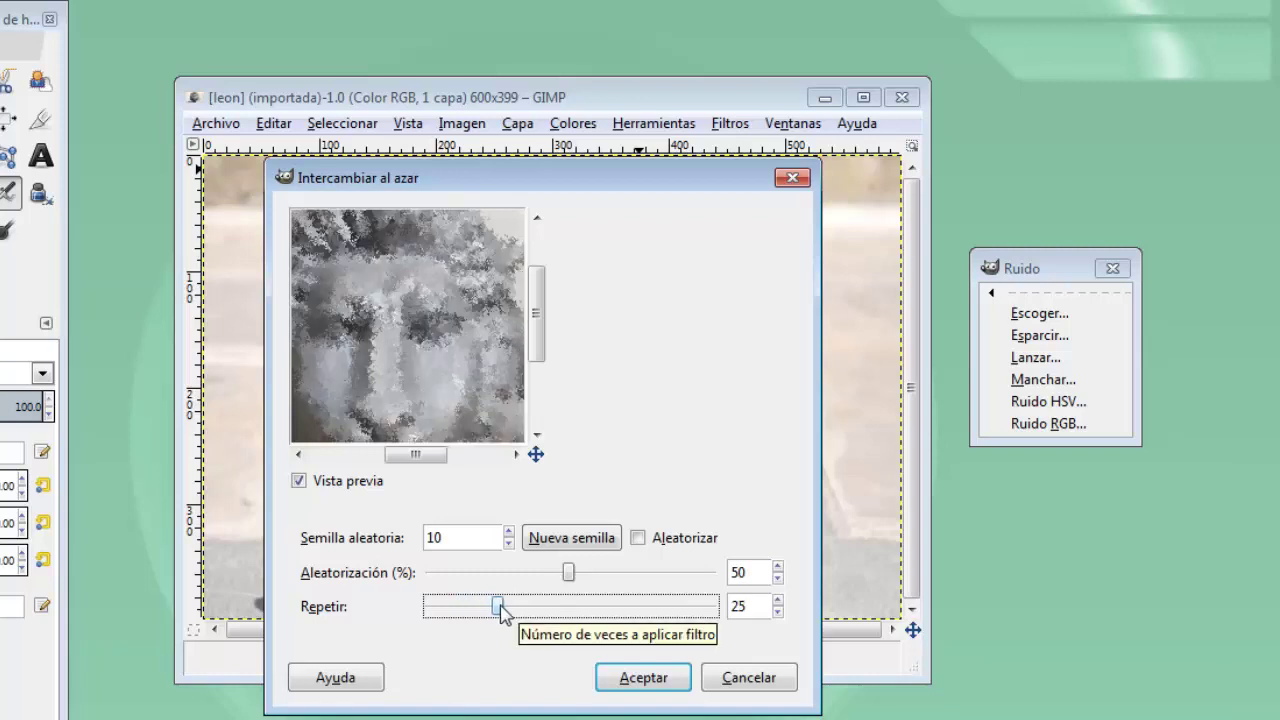
{"action": "left_click", "coordinate": [638, 680]}
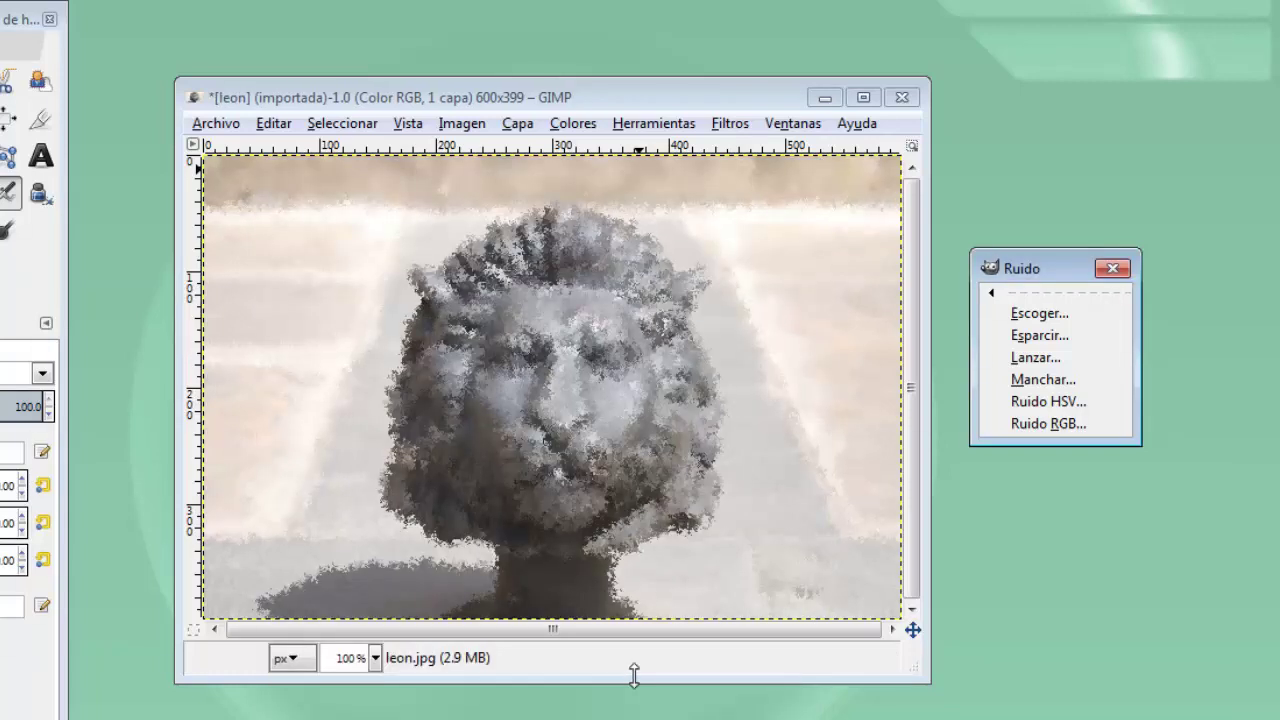
{"action": "left_click", "coordinate": [573, 100]}
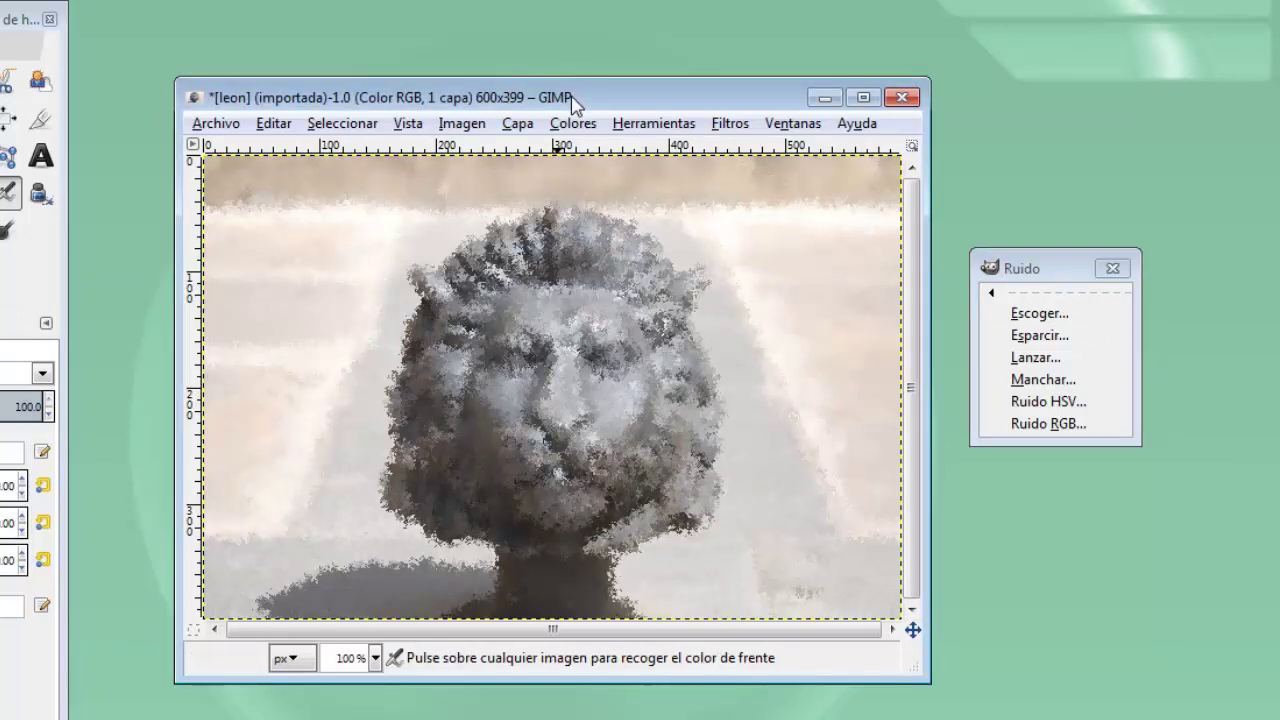
{"action": "key", "text": "ctrl+z"}
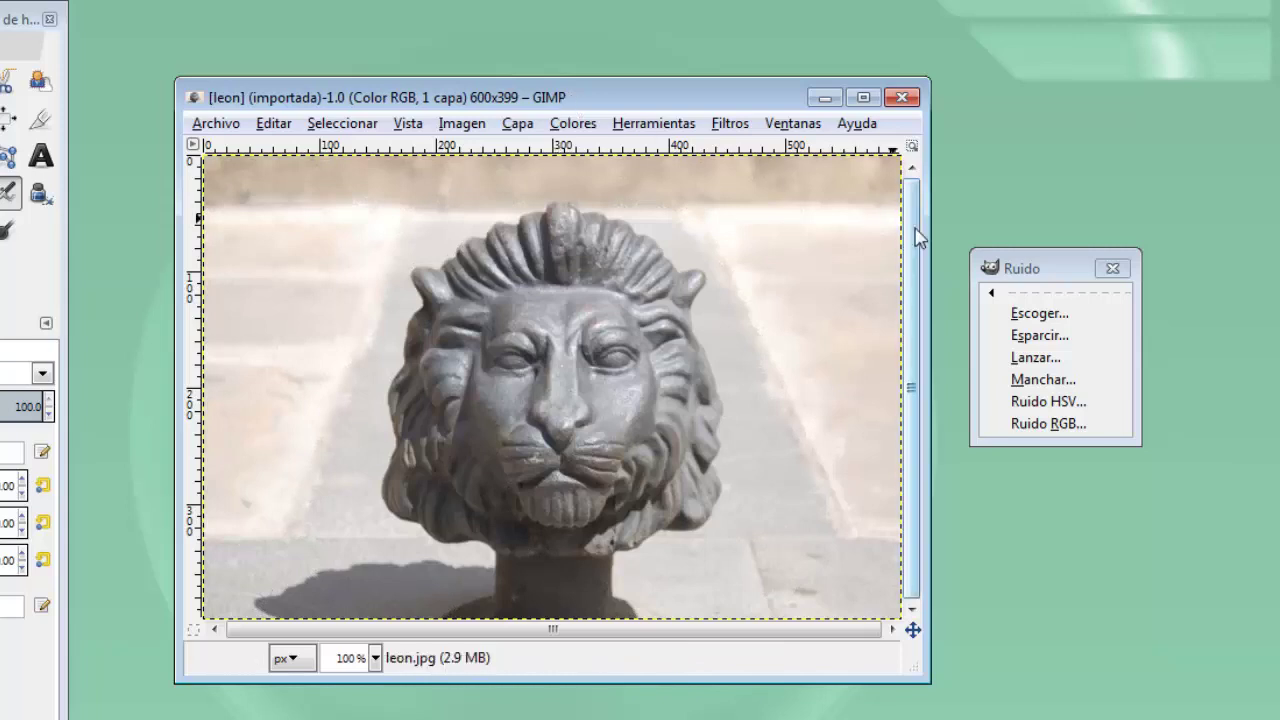
{"action": "left_click", "coordinate": [1035, 336]}
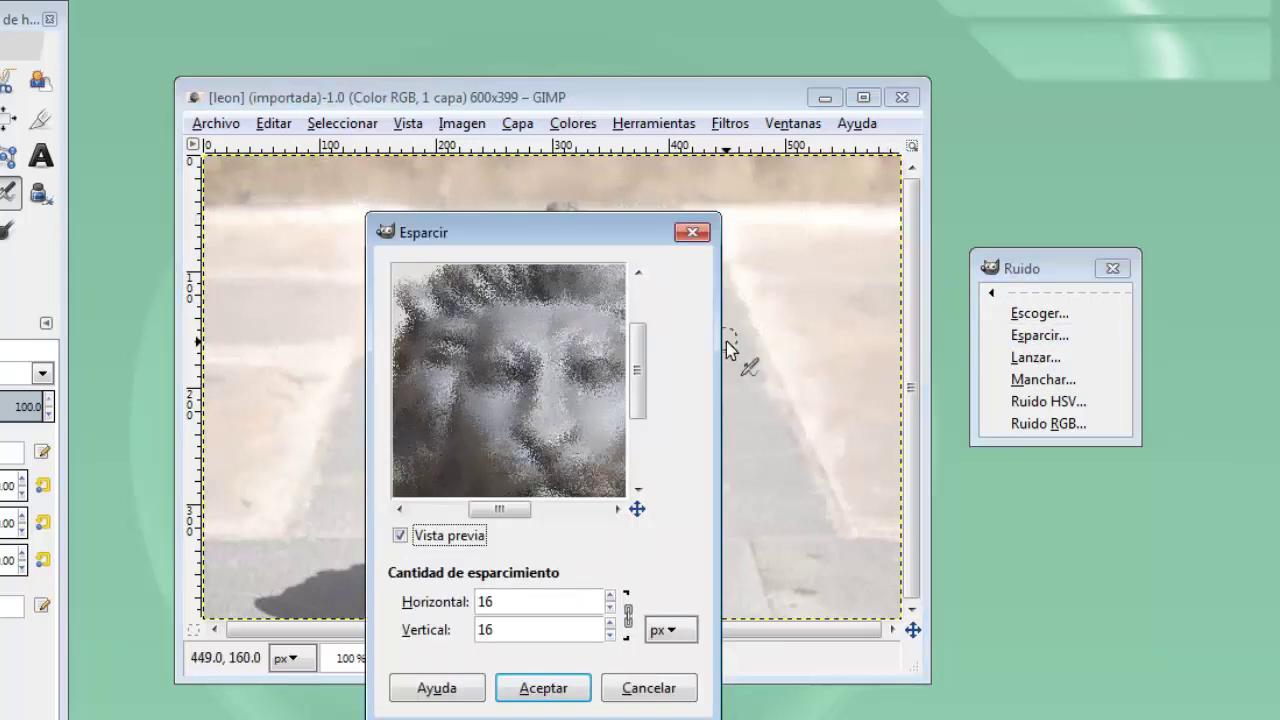
{"action": "left_click_drag", "start_coordinate": [620, 244], "coordinate": [606, 222]}
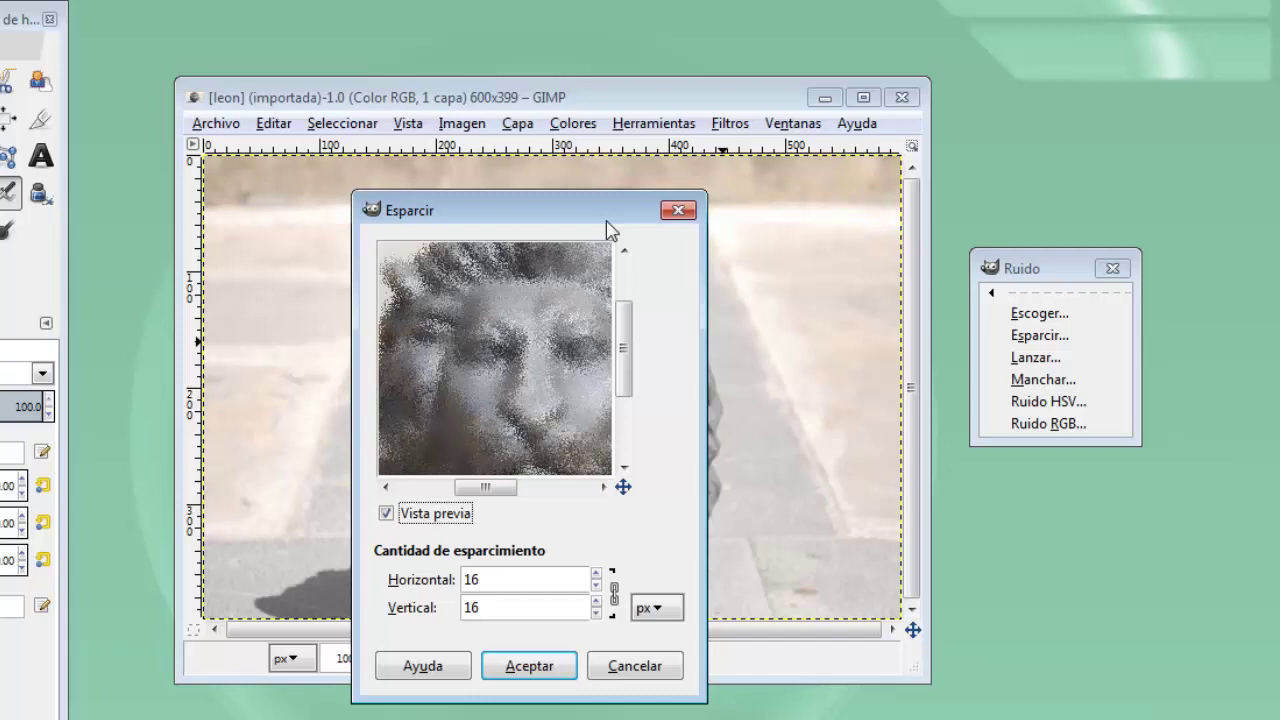
{"action": "left_click", "coordinate": [596, 586]}
{"action": "left_click", "coordinate": [596, 586]}
{"action": "left_click", "coordinate": [596, 586]}
{"action": "left_click", "coordinate": [596, 586]}
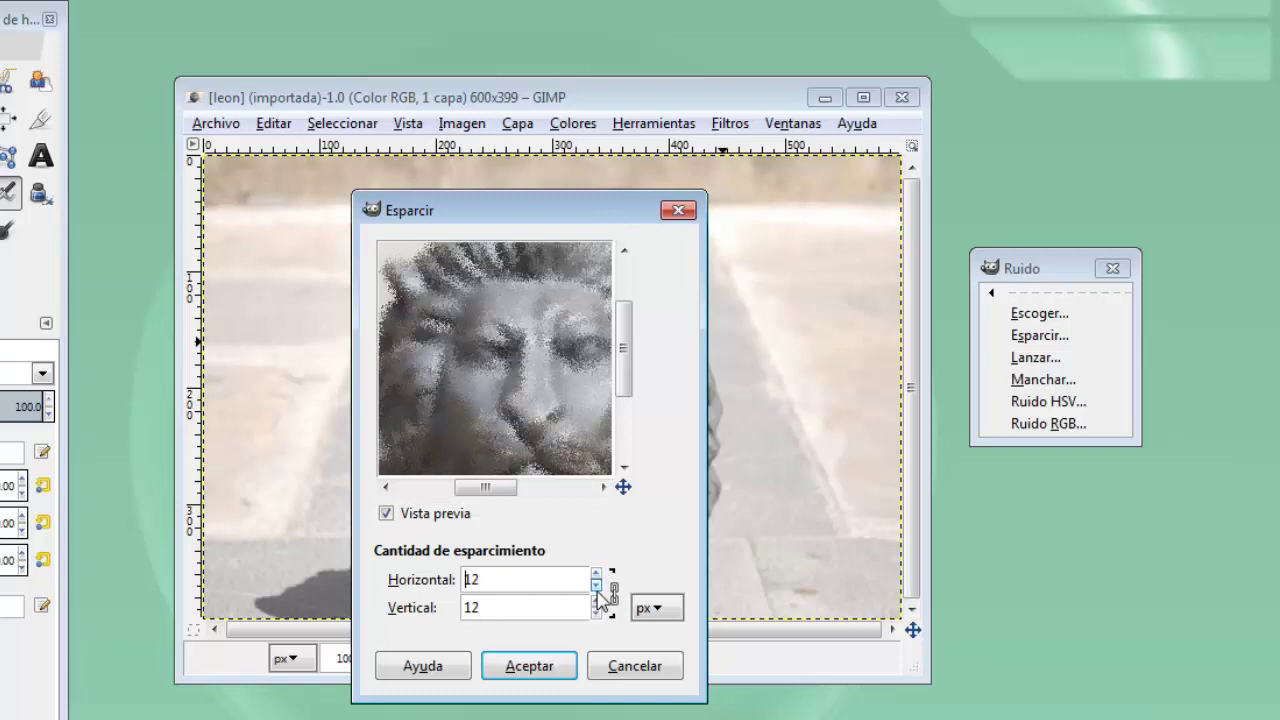
{"action": "left_click", "coordinate": [596, 586]}
{"action": "left_click", "coordinate": [596, 586]}
{"action": "left_click", "coordinate": [596, 586]}
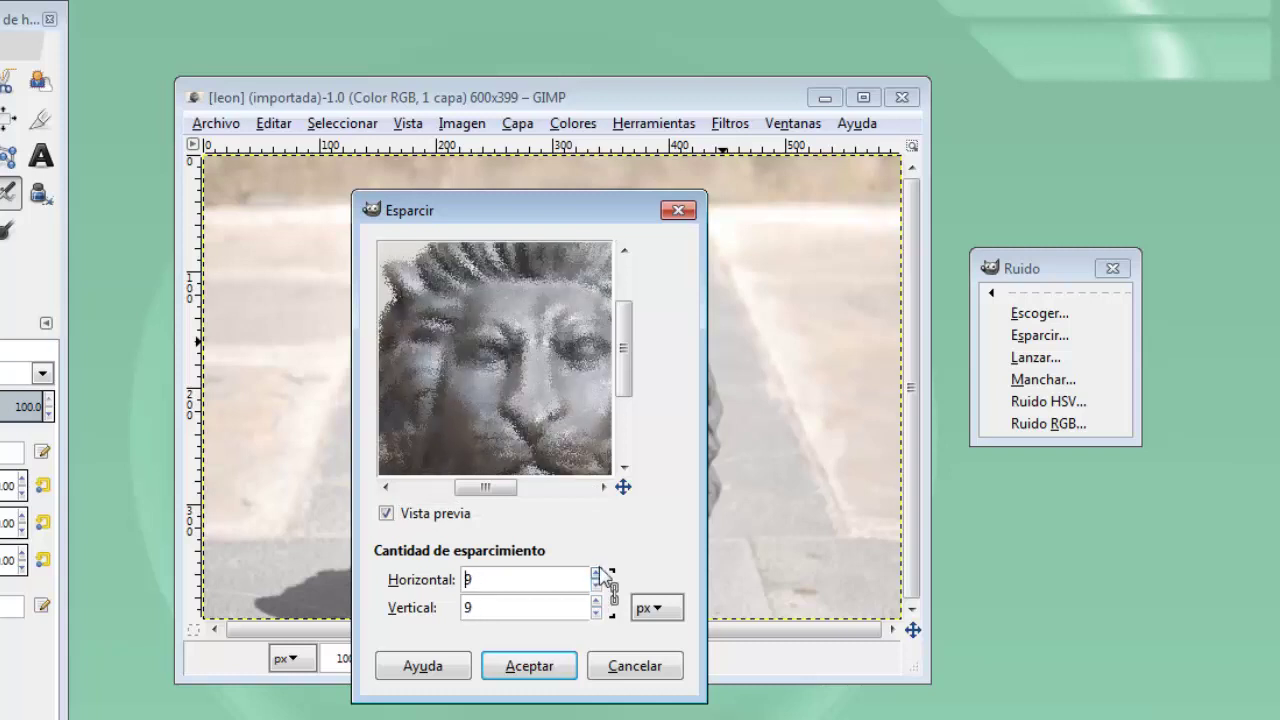
{"action": "left_click", "coordinate": [597, 575]}
{"action": "left_click", "coordinate": [597, 575]}
{"action": "left_click", "coordinate": [597, 575]}
{"action": "left_click", "coordinate": [550, 674]}
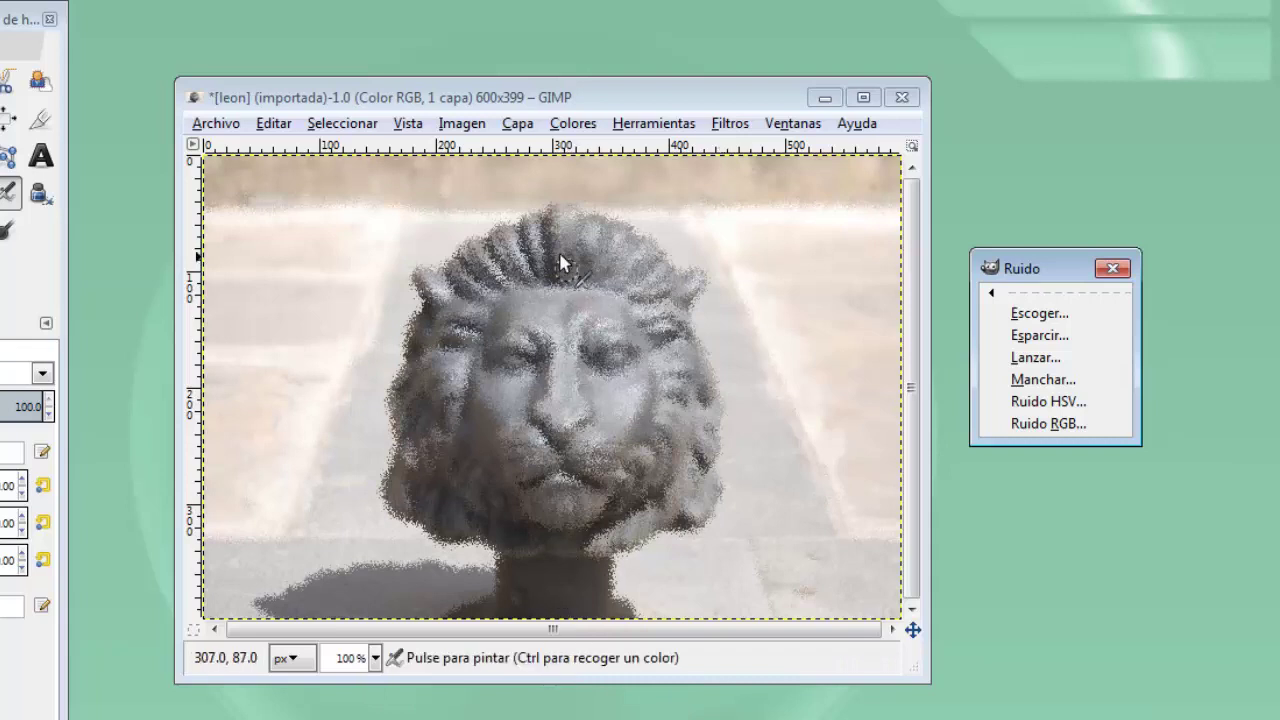
{"action": "left_click", "coordinate": [566, 100]}
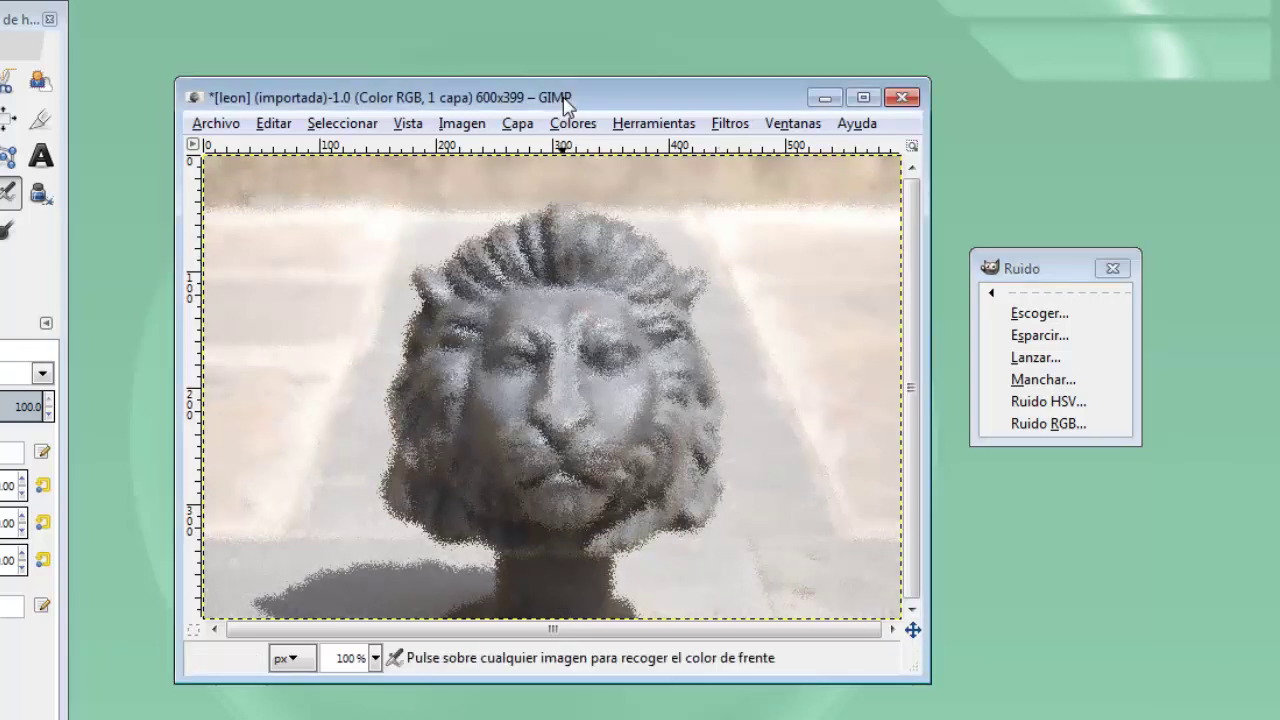
{"action": "key", "text": "ctrl+z"}
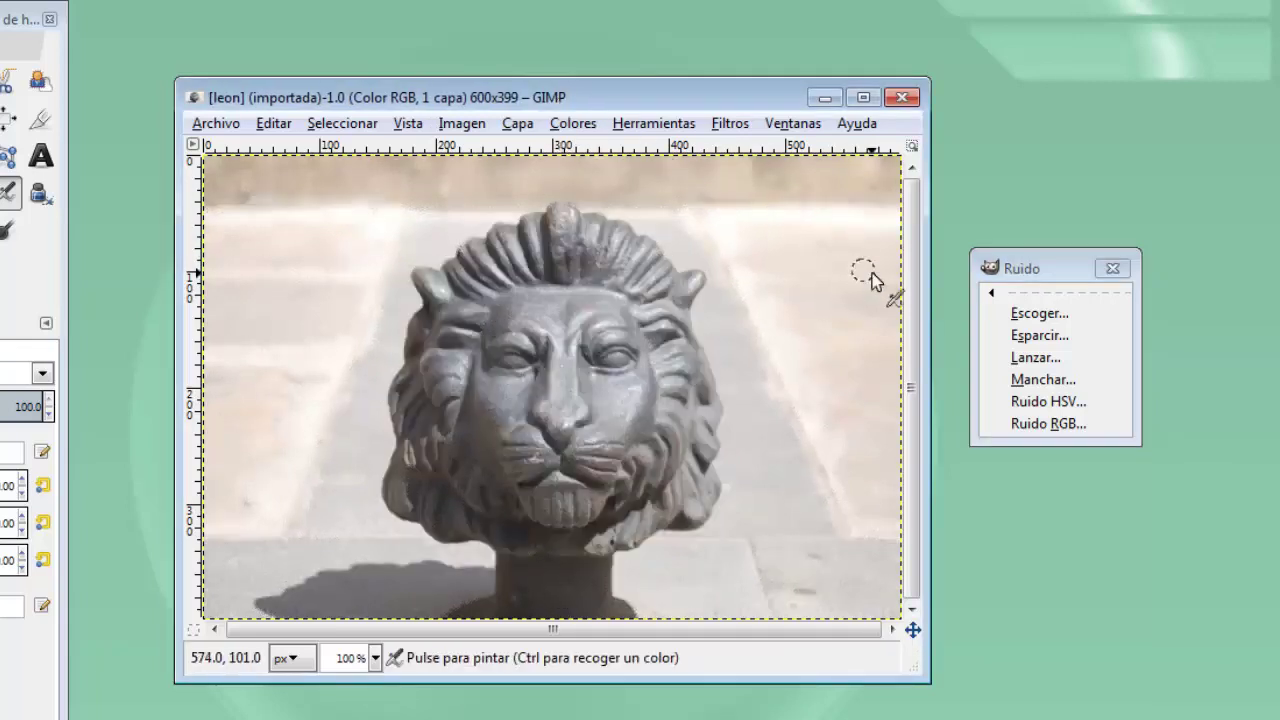
{"action": "left_click", "coordinate": [1035, 360]}
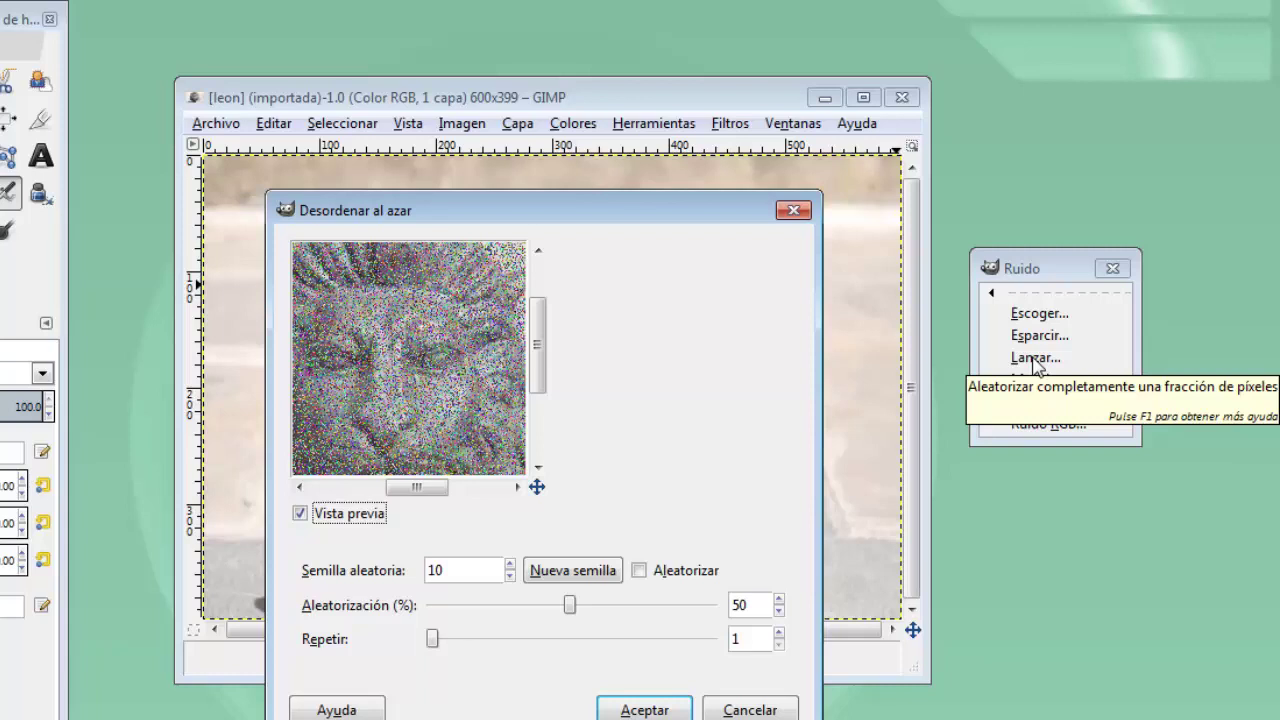
{"action": "left_click", "coordinate": [570, 604]}
{"action": "mouse_move", "coordinate": [570, 606]}
{"action": "left_mouse_down"}
{"action": "mouse_move", "coordinate": [600, 606]}
{"action": "mouse_move", "coordinate": [491, 606]}
{"action": "left_mouse_up"}
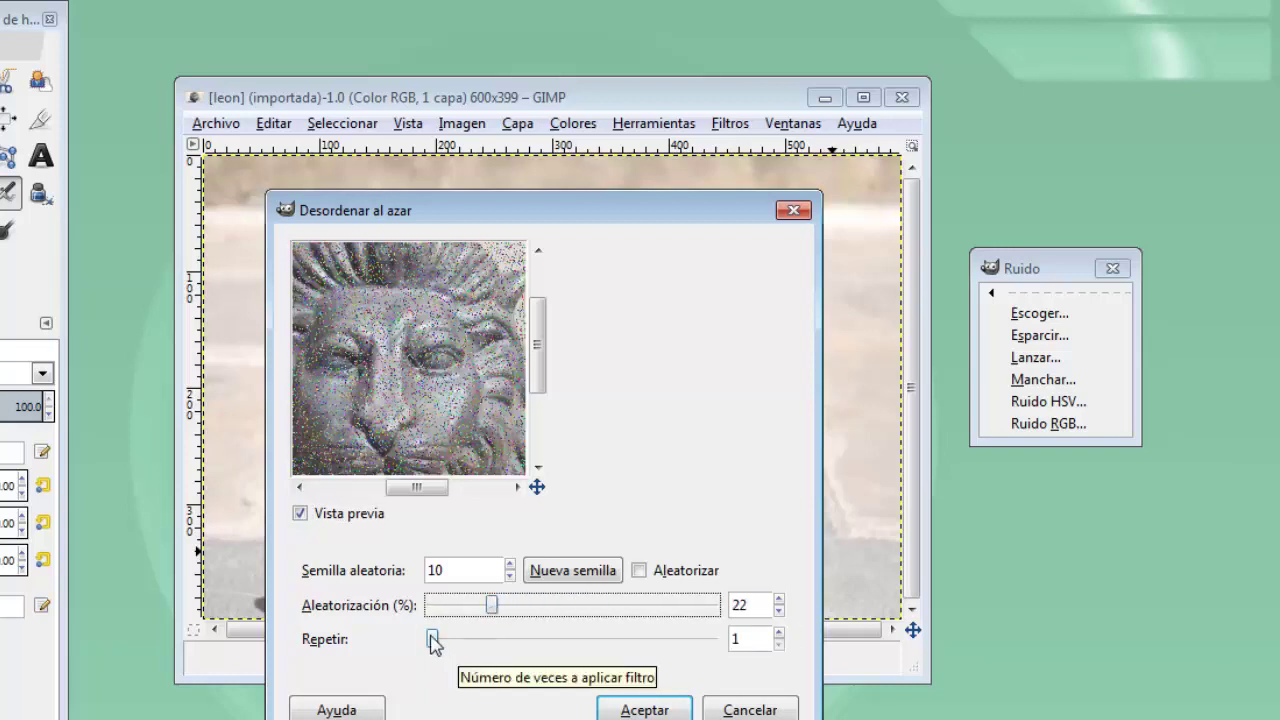
{"action": "mouse_move", "coordinate": [433, 639]}
{"action": "left_mouse_down"}
{"action": "mouse_move", "coordinate": [499, 641]}
{"action": "mouse_move", "coordinate": [436, 642]}
{"action": "left_mouse_up"}
{"action": "left_click", "coordinate": [646, 706]}
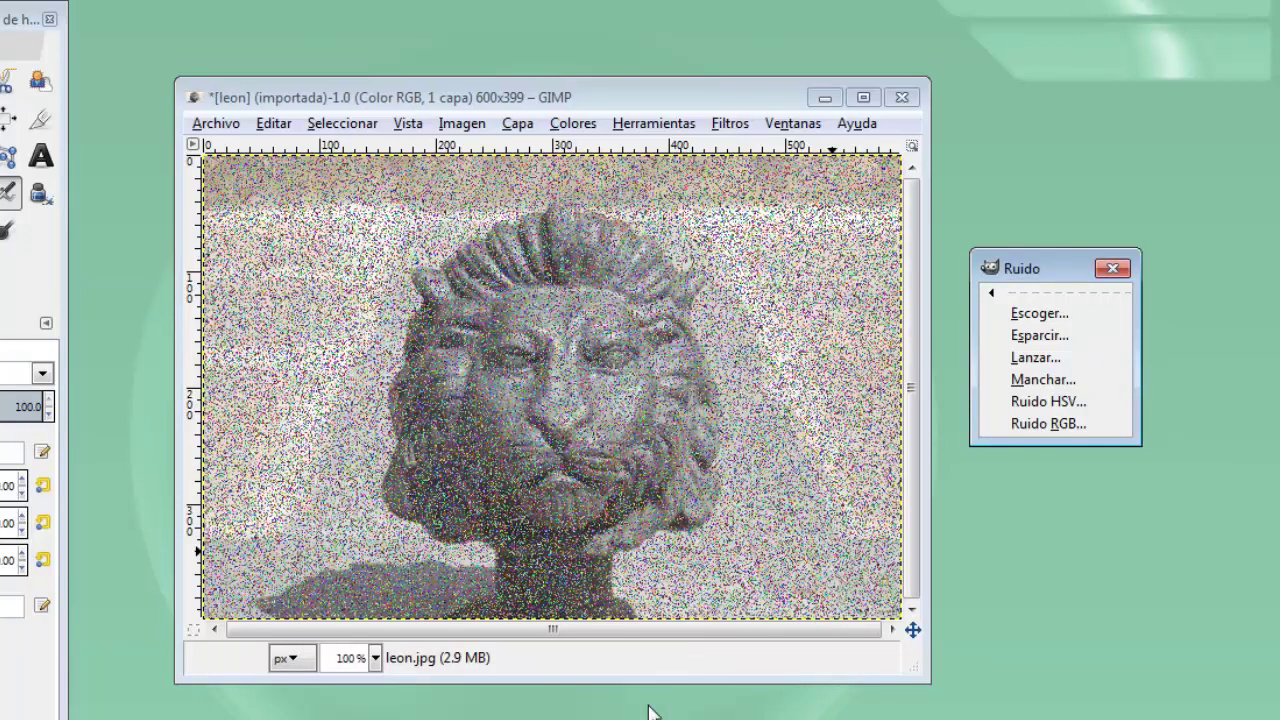
{"action": "left_click", "coordinate": [614, 96]}
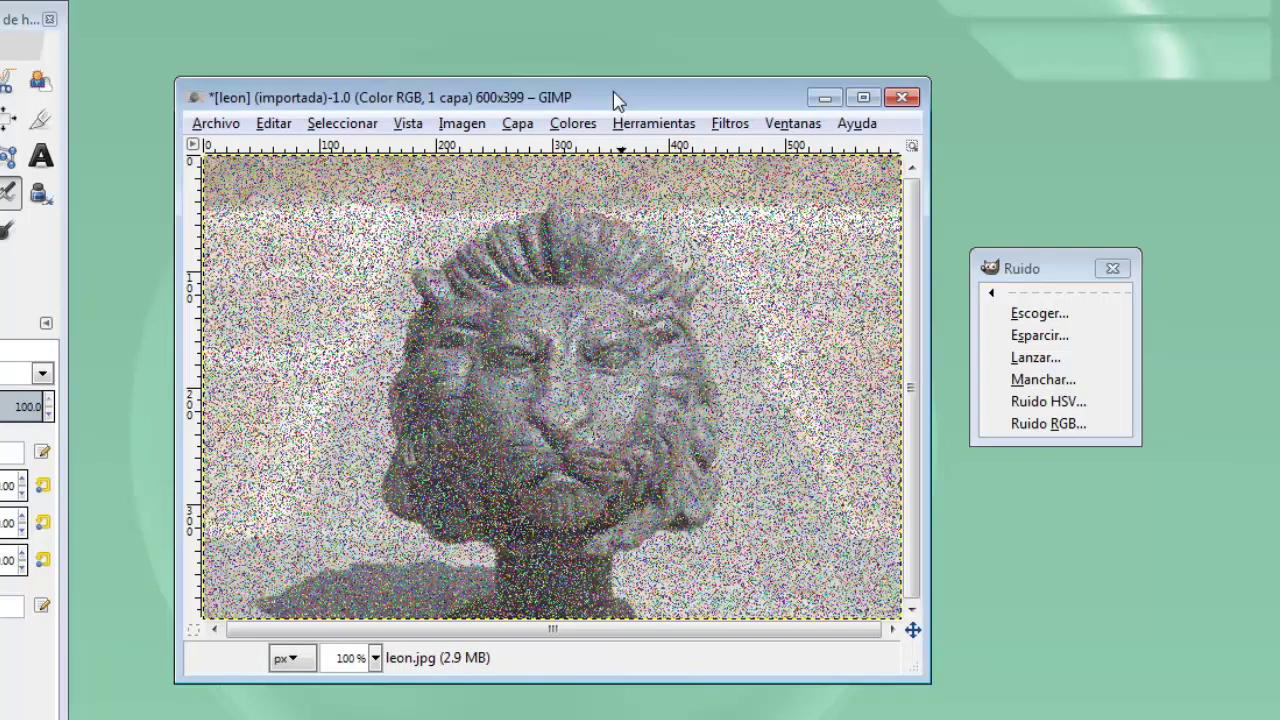
{"action": "key", "text": "ctrl+z"}
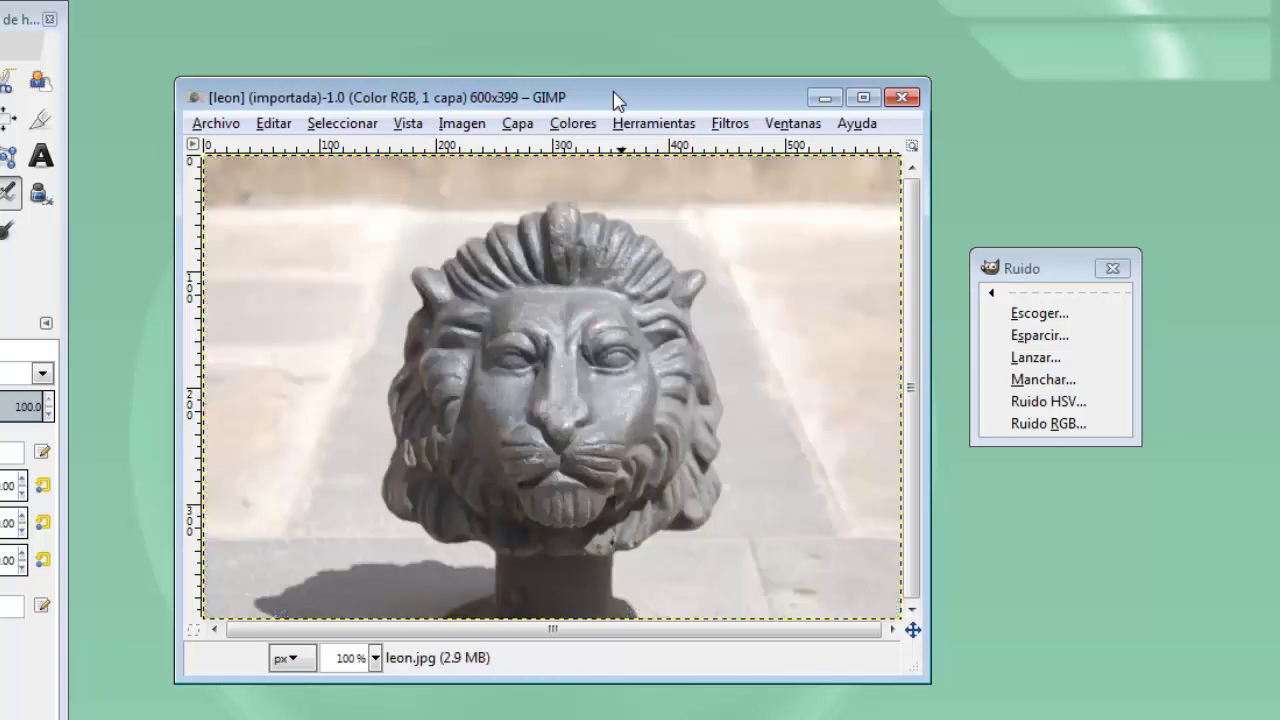
{"action": "left_click", "coordinate": [1064, 381]}
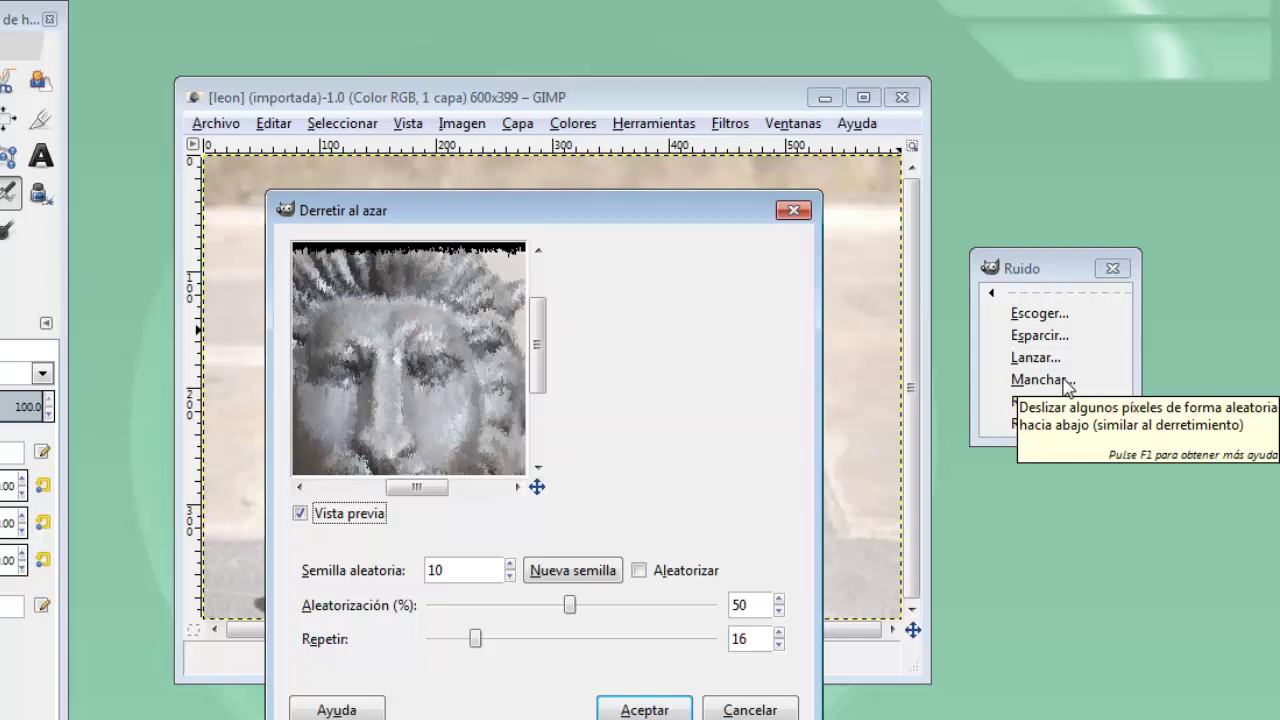
{"action": "left_click", "coordinate": [477, 642]}
{"action": "left_click_drag", "start_coordinate": [480, 645], "coordinate": [540, 655]}
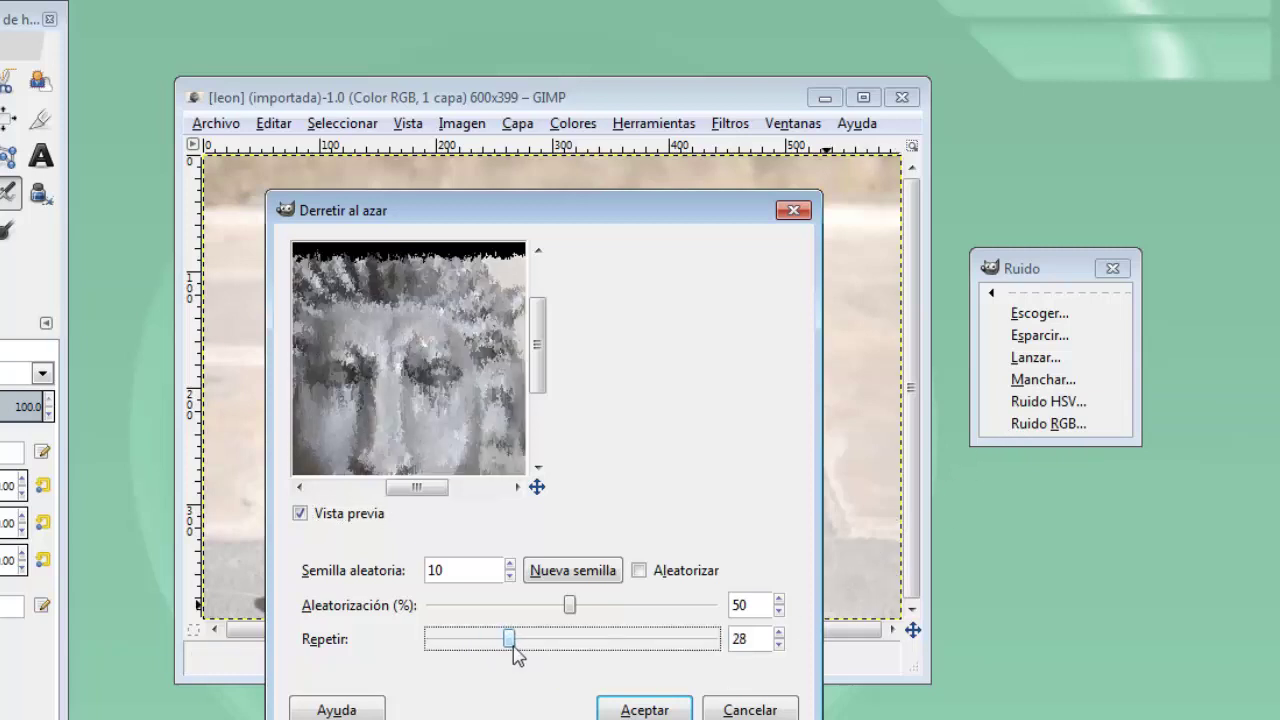
{"action": "left_click", "coordinate": [626, 710]}
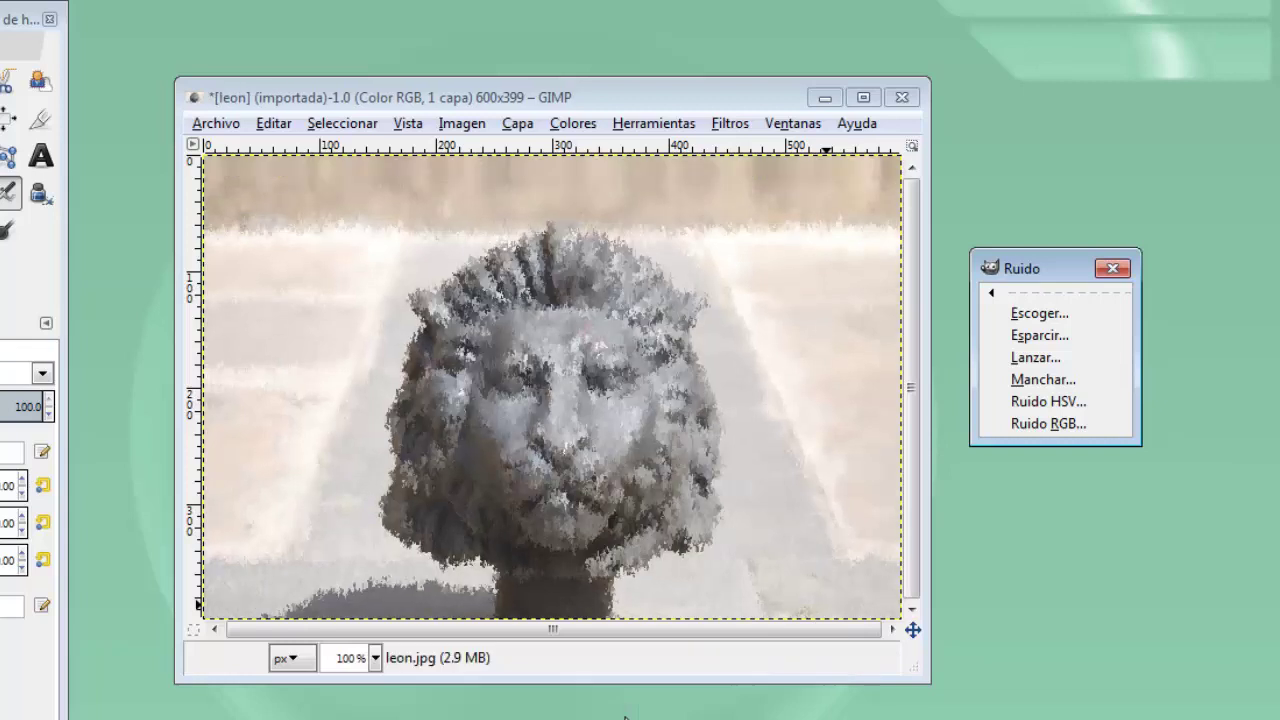
{"action": "left_click", "coordinate": [652, 106]}
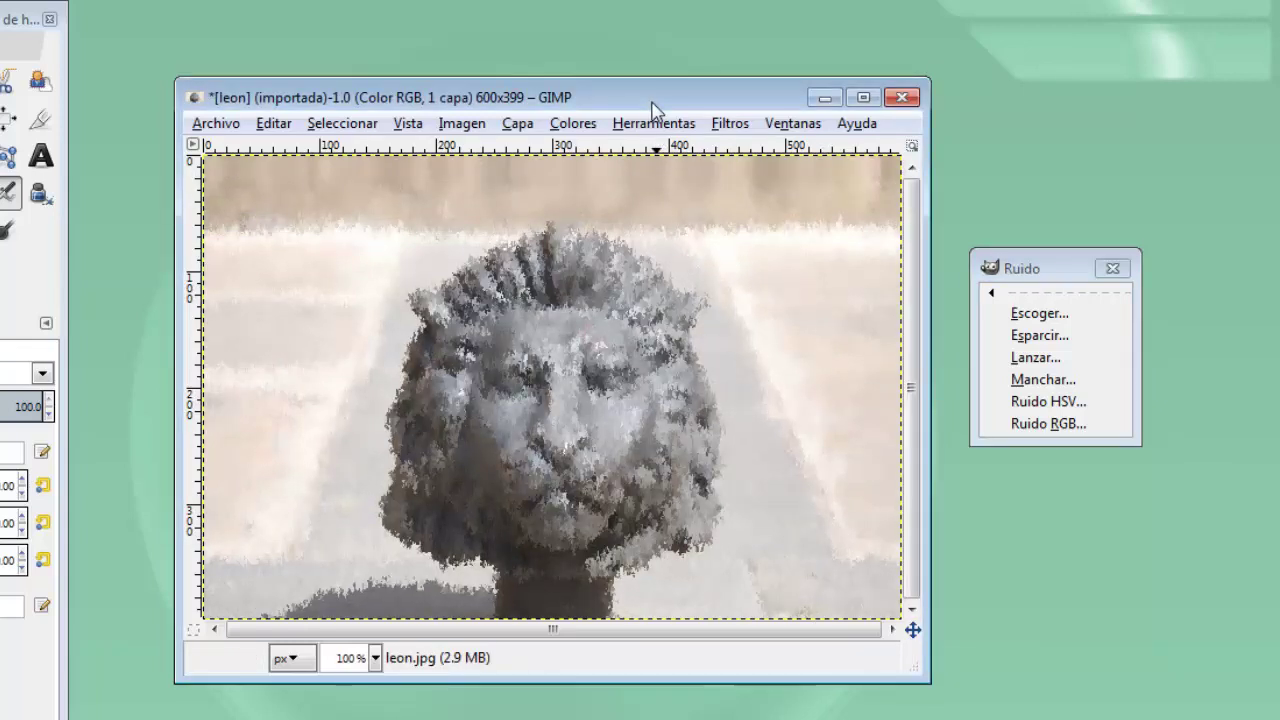
{"action": "key", "text": "ctrl+z"}
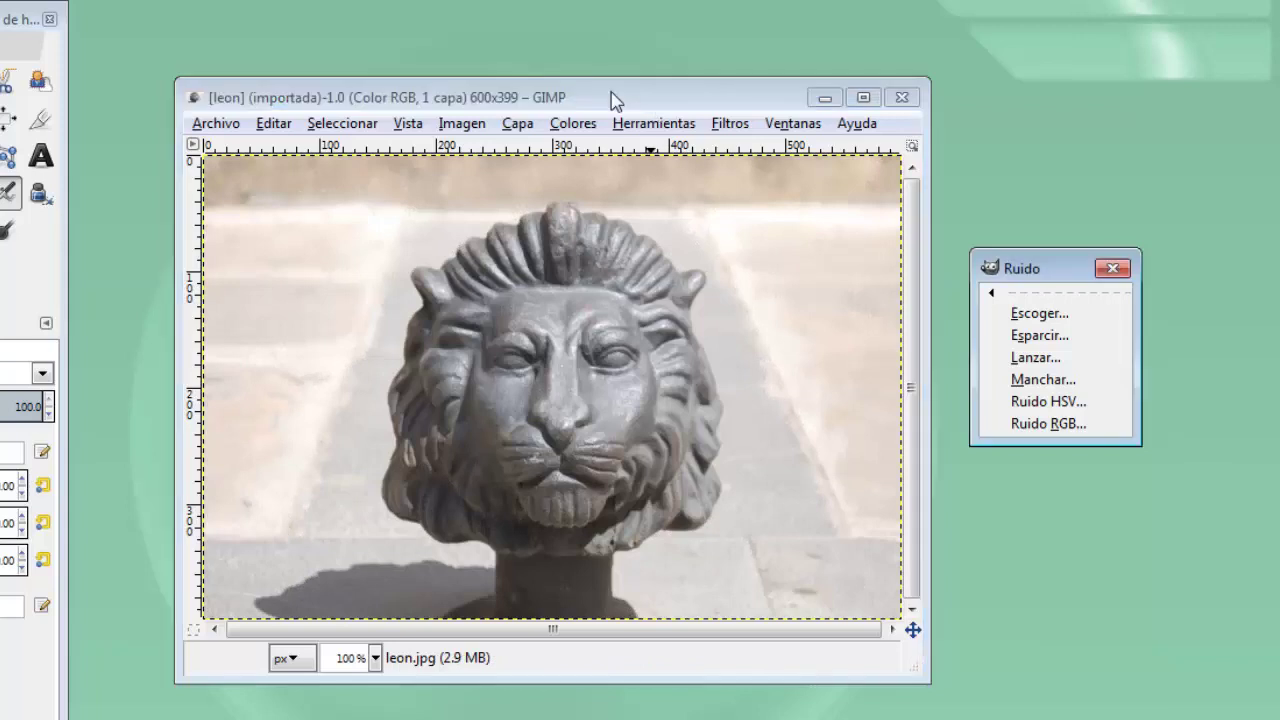
{"action": "left_click", "coordinate": [1040, 403]}
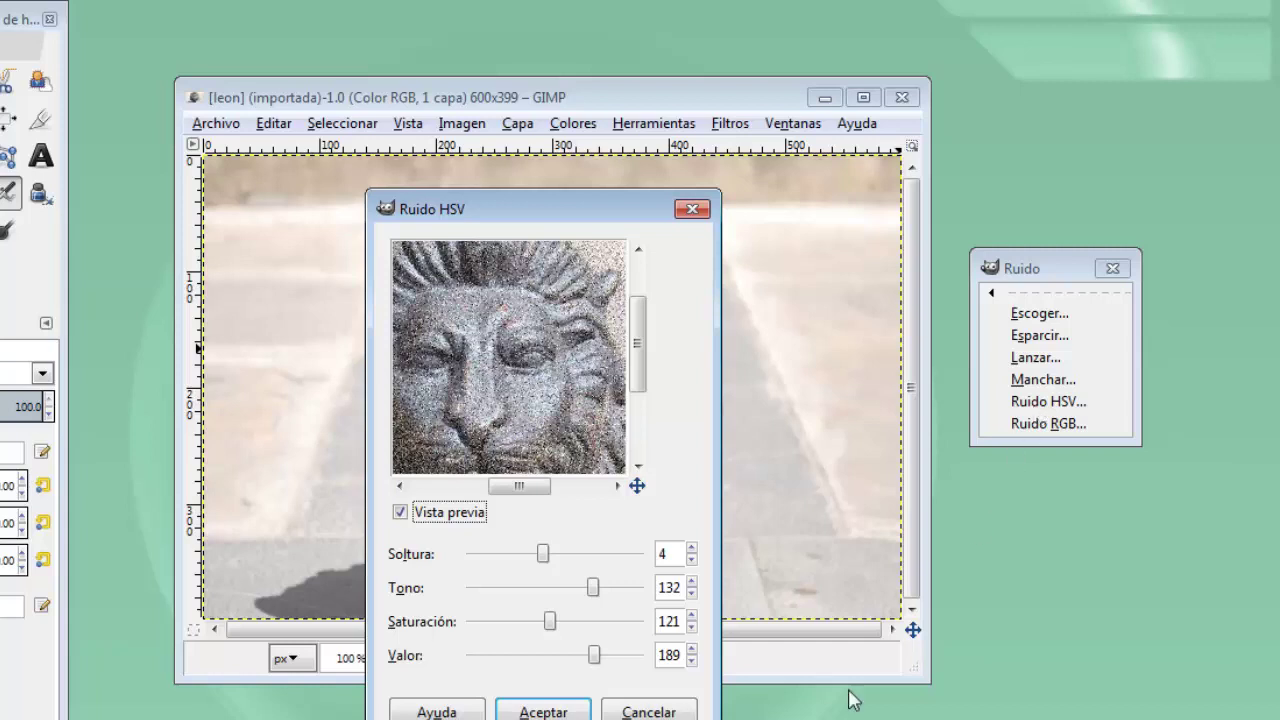
{"action": "left_click_drag", "start_coordinate": [594, 588], "coordinate": [539, 592]}
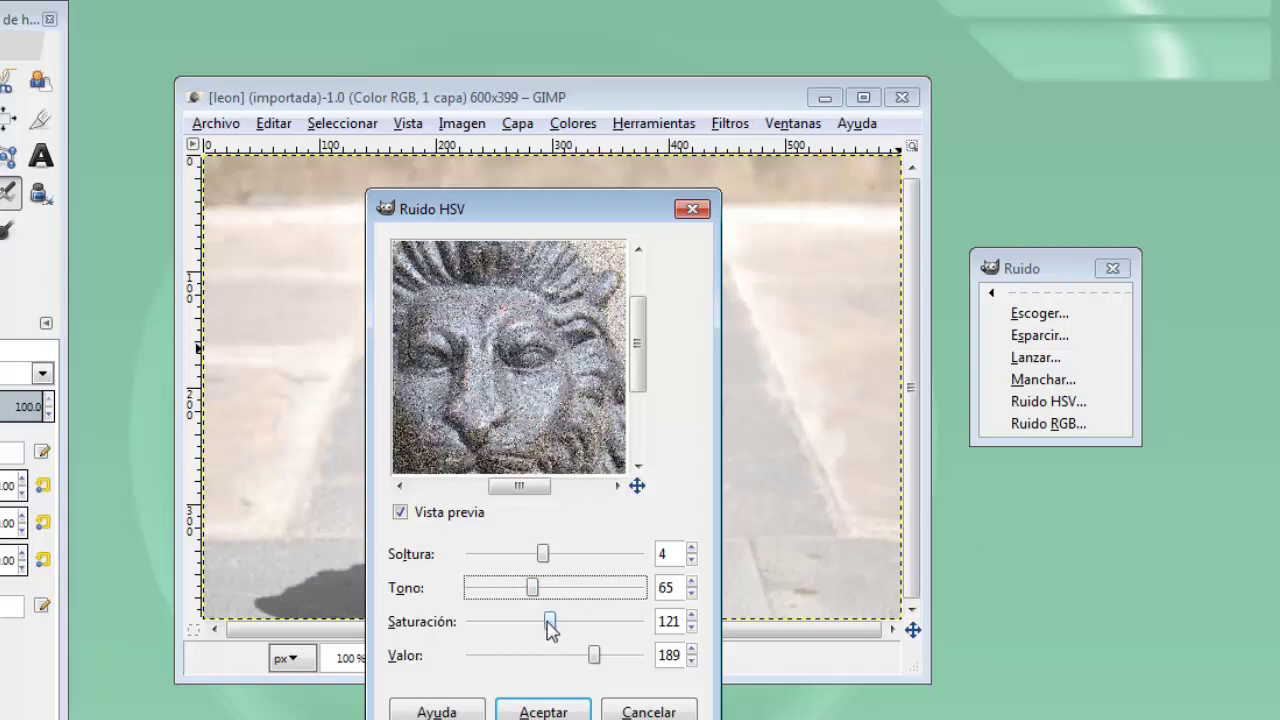
{"action": "mouse_move", "coordinate": [549, 624]}
{"action": "left_mouse_down"}
{"action": "mouse_move", "coordinate": [583, 626]}
{"action": "mouse_move", "coordinate": [591, 656]}
{"action": "mouse_move", "coordinate": [543, 657]}
{"action": "mouse_move", "coordinate": [580, 660]}
{"action": "left_mouse_up"}
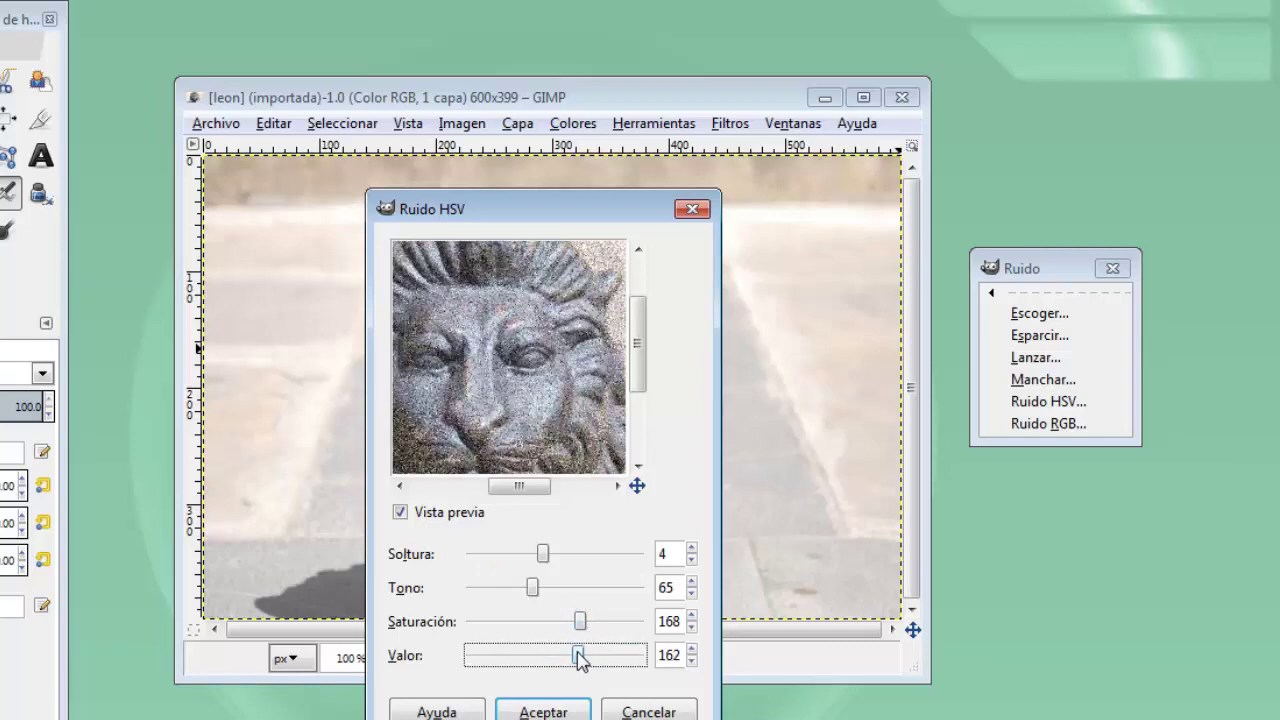
{"action": "left_click", "coordinate": [577, 712]}
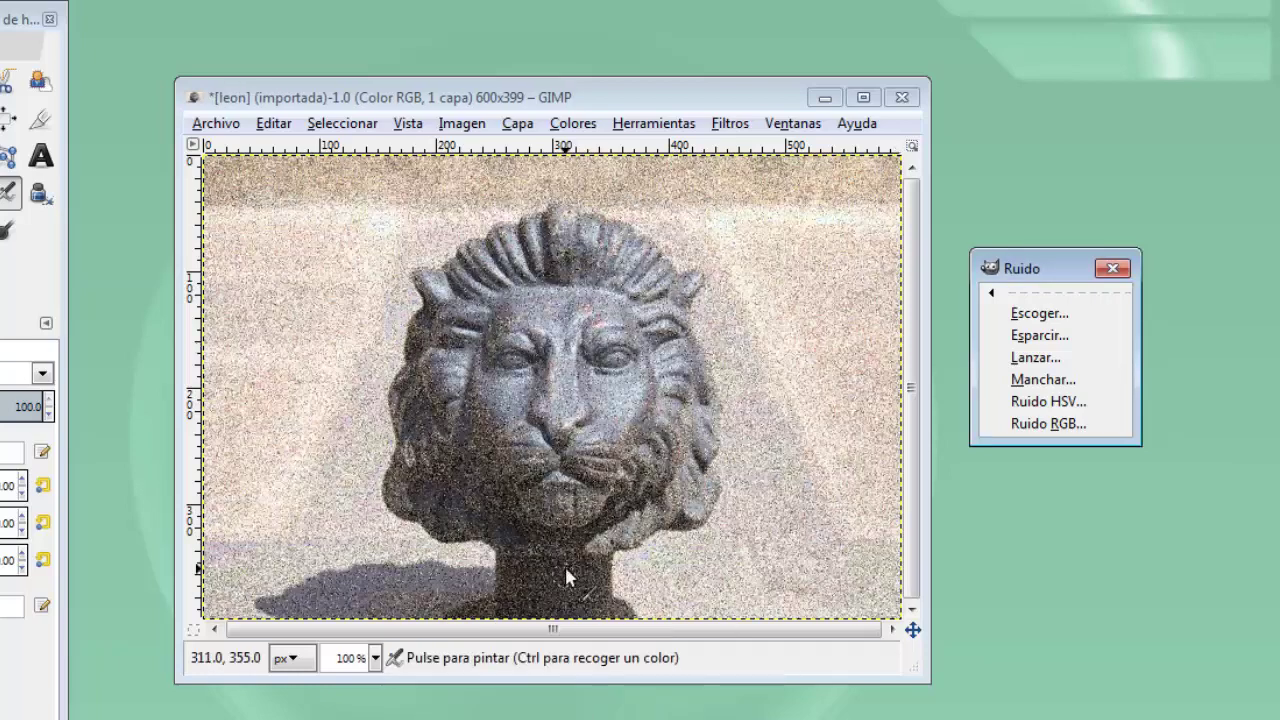
{"action": "left_click", "coordinate": [537, 113]}
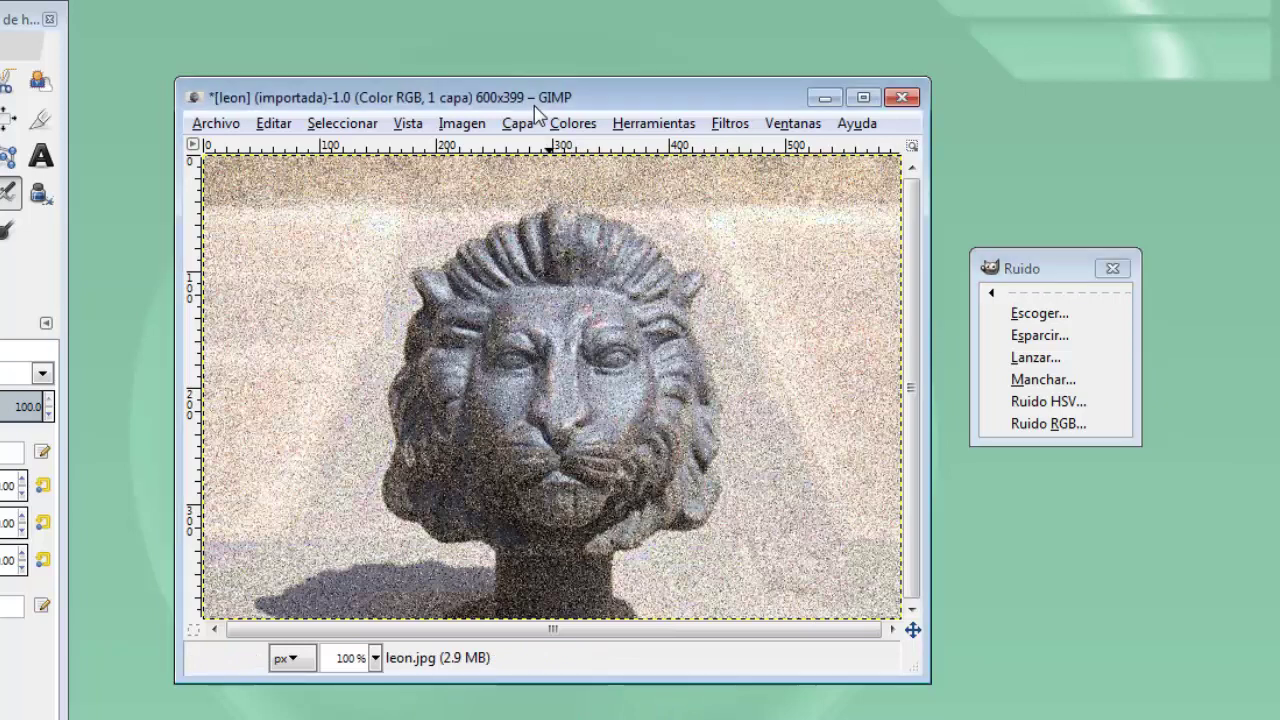
{"action": "key", "text": "ctrl+z"}
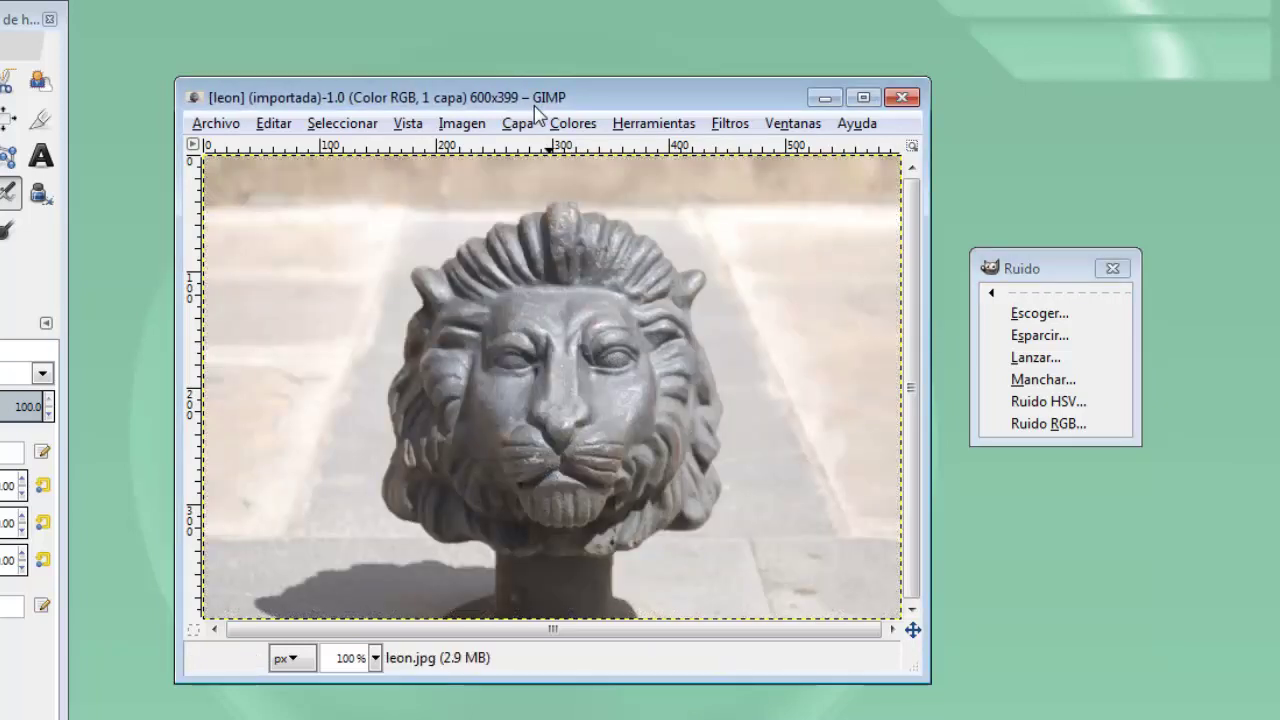
Step: Apply Ruido RGB to the lion photo with Rojo 0.46, Verde 0.55 and Azul 0.35
{"action": "left_click", "coordinate": [1048, 424]}
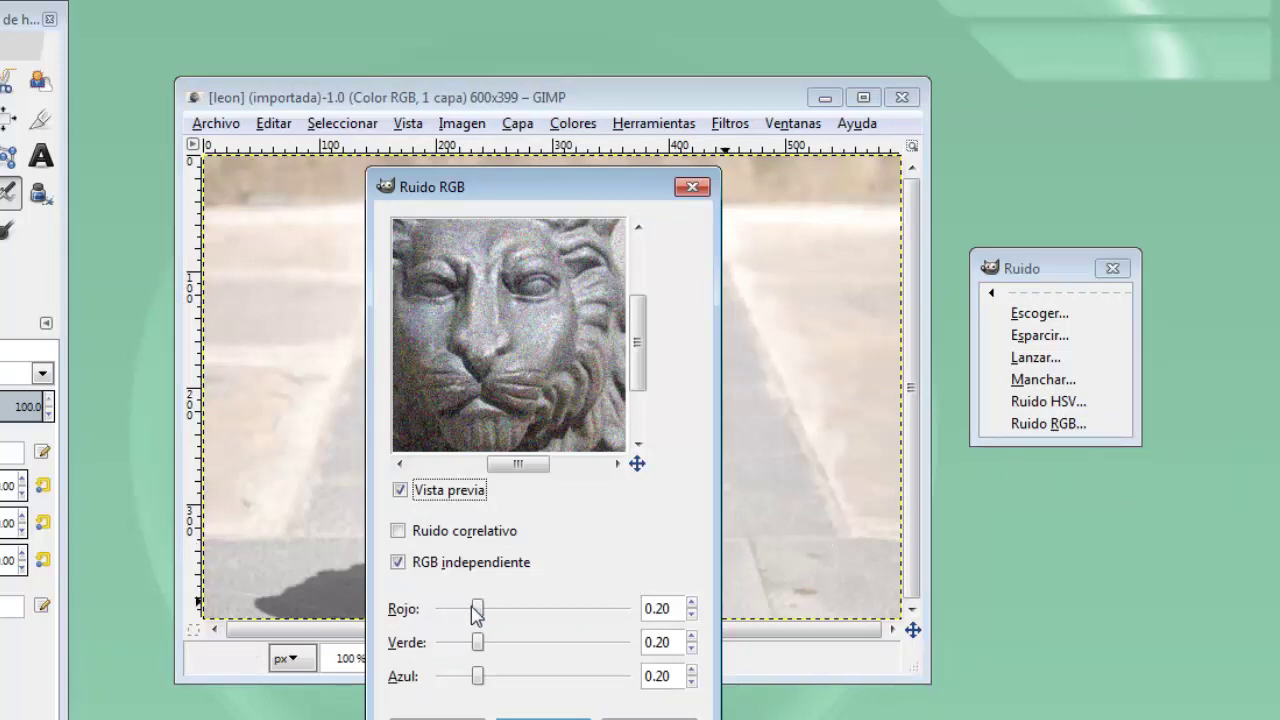
{"action": "mouse_move", "coordinate": [481, 612]}
{"action": "left_mouse_down"}
{"action": "mouse_move", "coordinate": [535, 627]}
{"action": "mouse_move", "coordinate": [542, 643]}
{"action": "left_mouse_up"}
{"action": "mouse_move", "coordinate": [481, 683]}
{"action": "left_mouse_down"}
{"action": "mouse_move", "coordinate": [573, 689]}
{"action": "mouse_move", "coordinate": [512, 690]}
{"action": "left_mouse_up"}
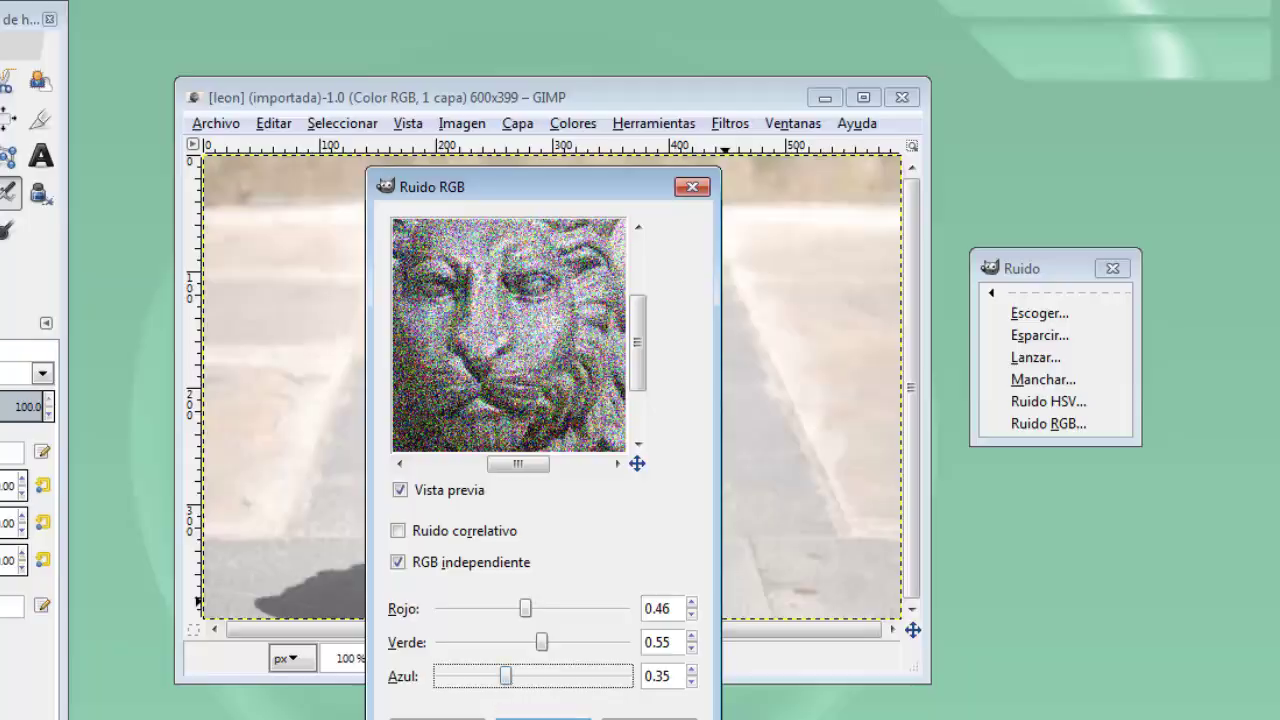
{"action": "key", "text": "Return"}
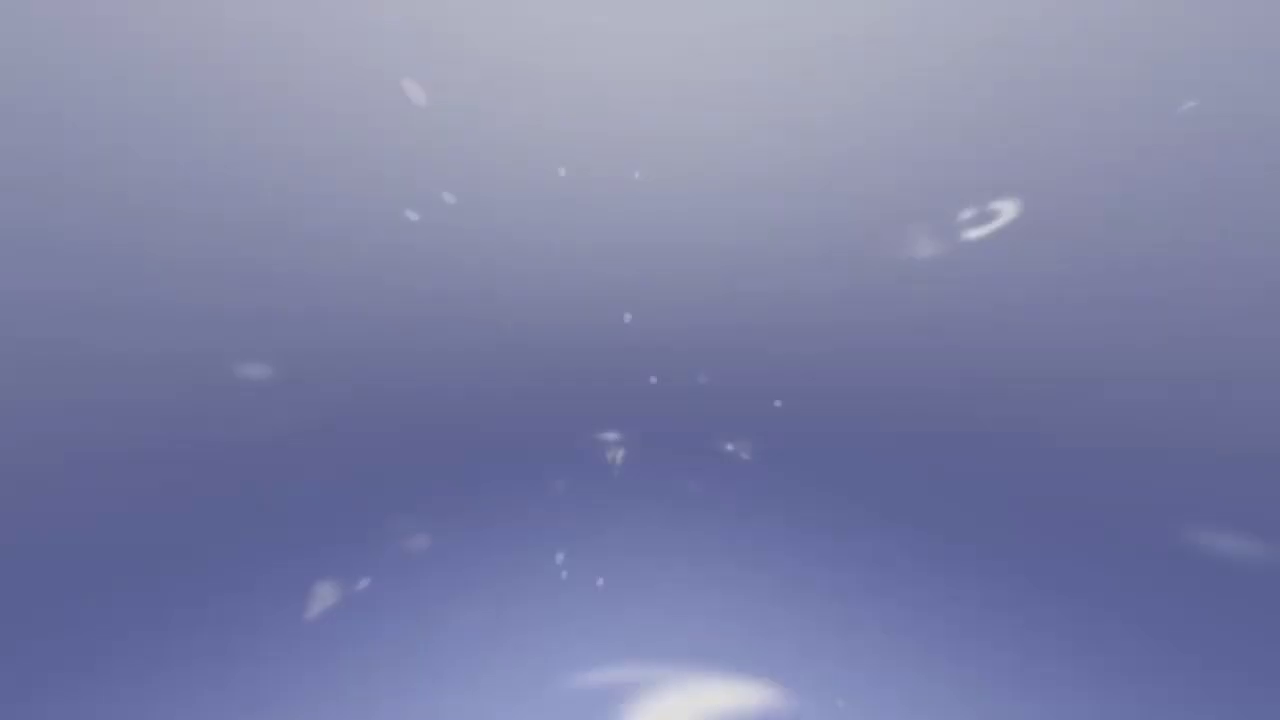